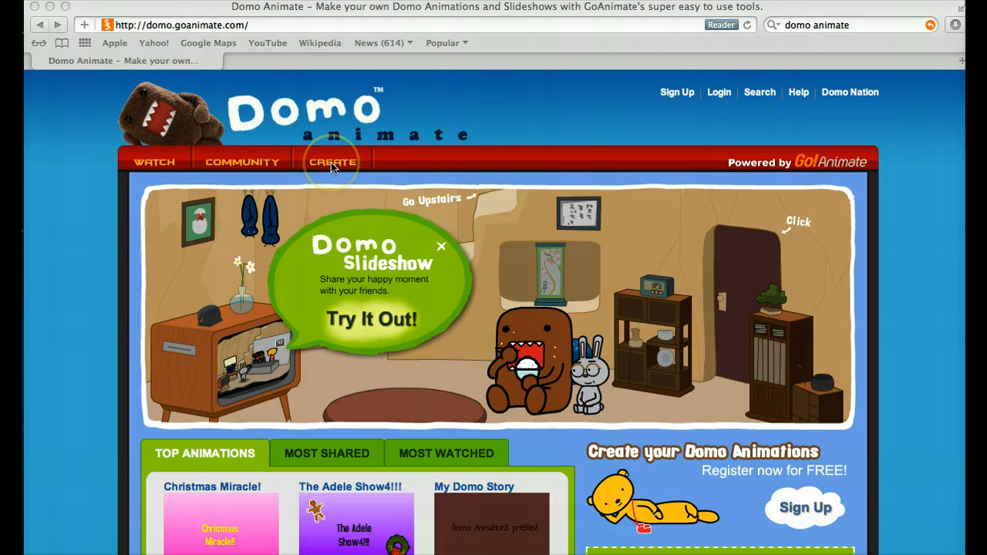
# Open the Domo Animation Studio and switch the asset library to the Cartoon Classics theme
pyautogui.click(330, 163)
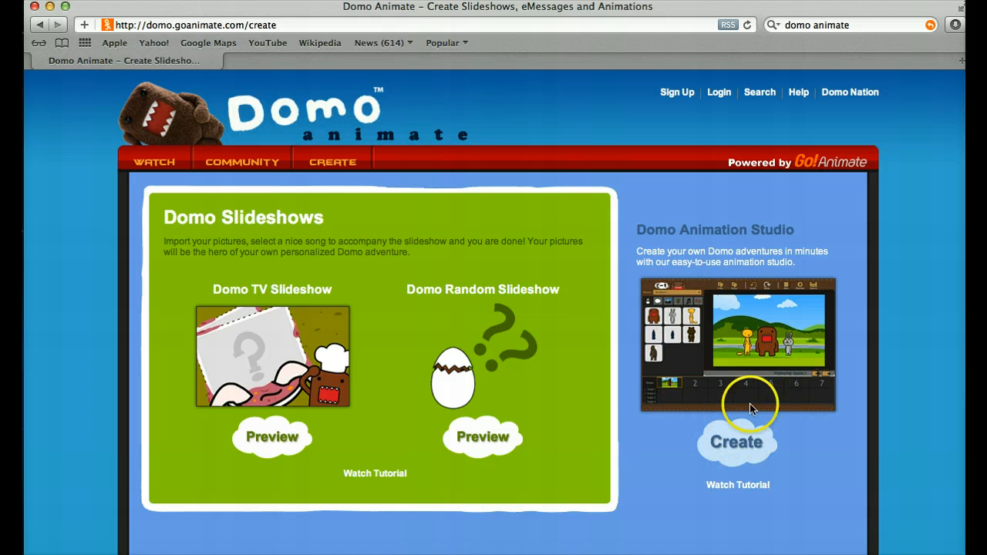
pyautogui.click(737, 451)
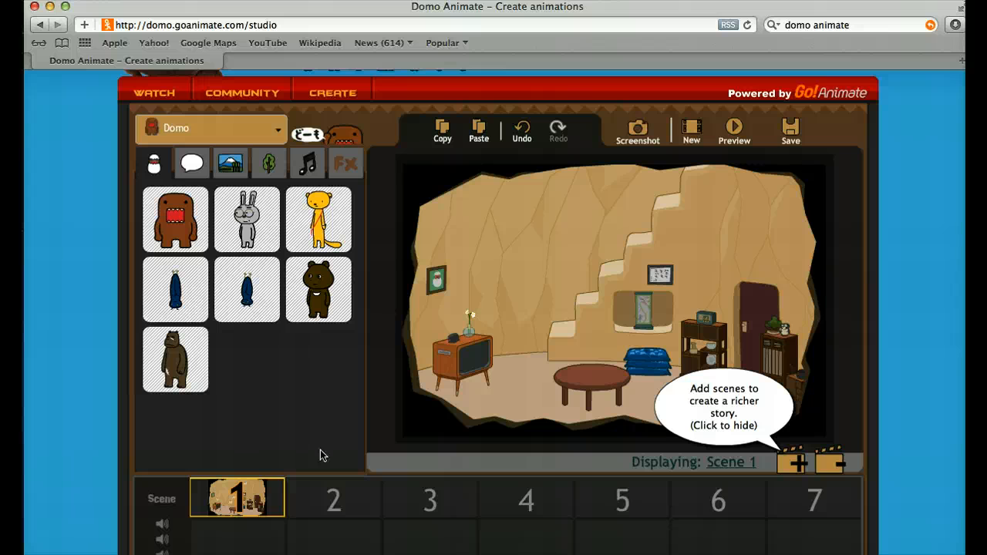
pyautogui.click(278, 132)
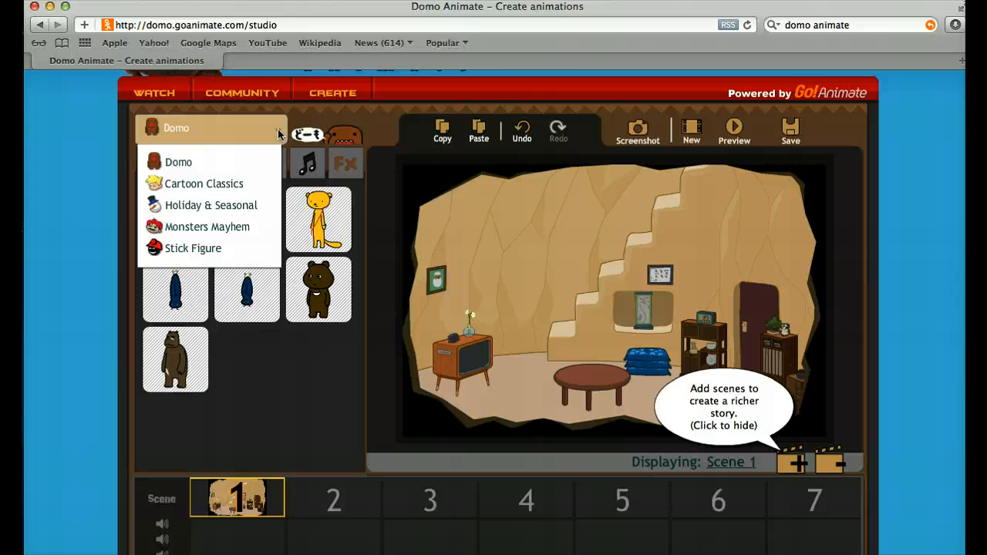
pyautogui.click(190, 159)
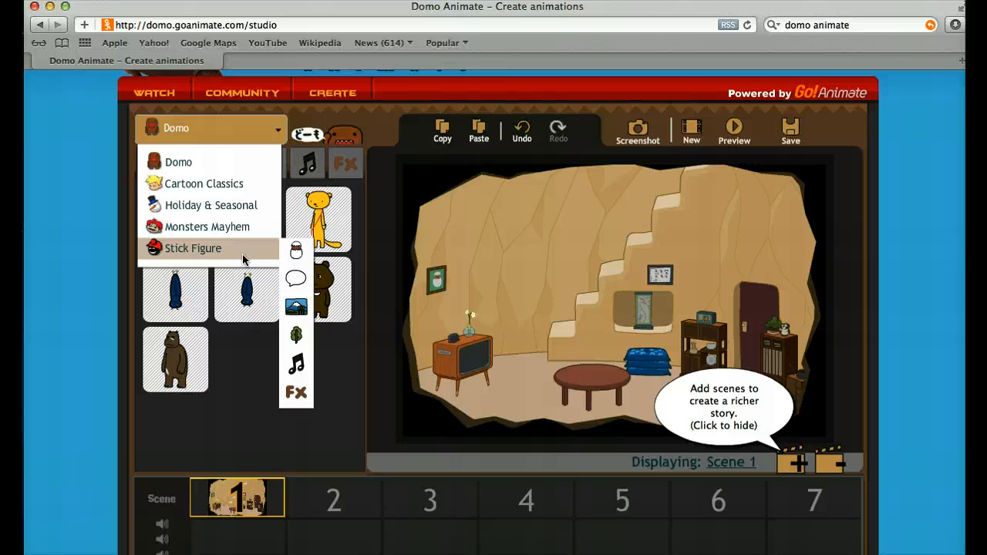
pyautogui.click(223, 183)
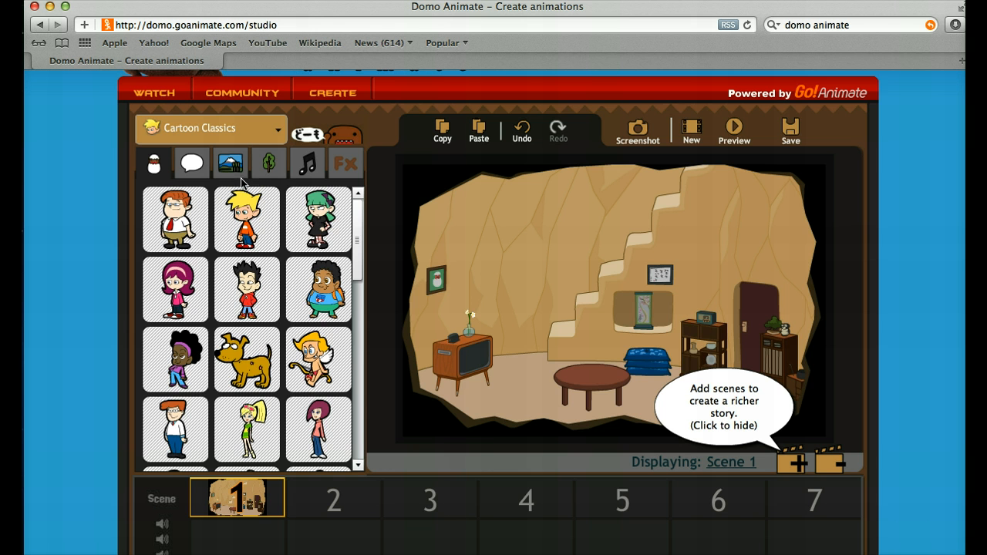
# Set the scene's background to the Cartoon Classics backyard with yellow lounge chairs and a red grill
pyautogui.click(231, 164)
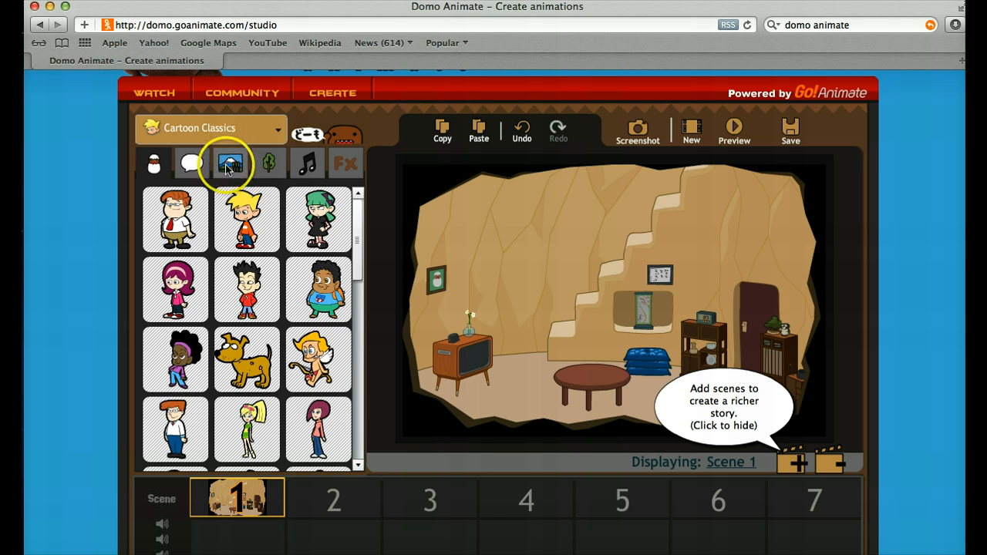
pyautogui.click(235, 163)
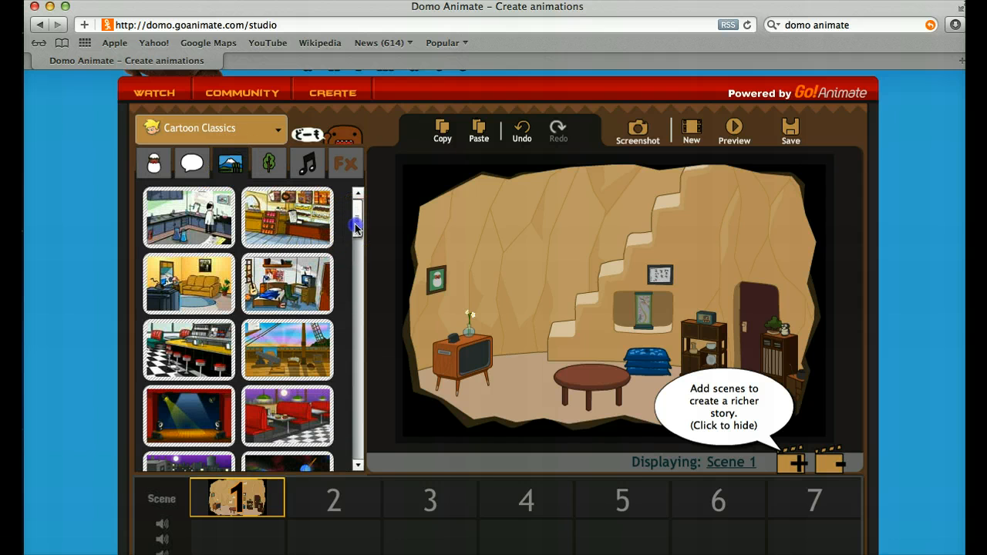
pyautogui.moveTo(355, 224); pyautogui.dragTo(353, 461)
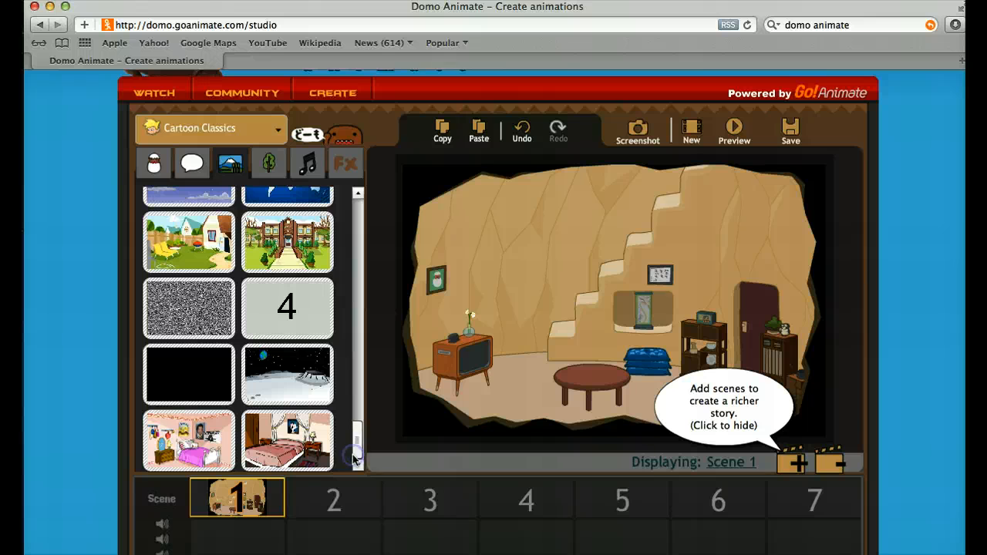
pyautogui.click(191, 241)
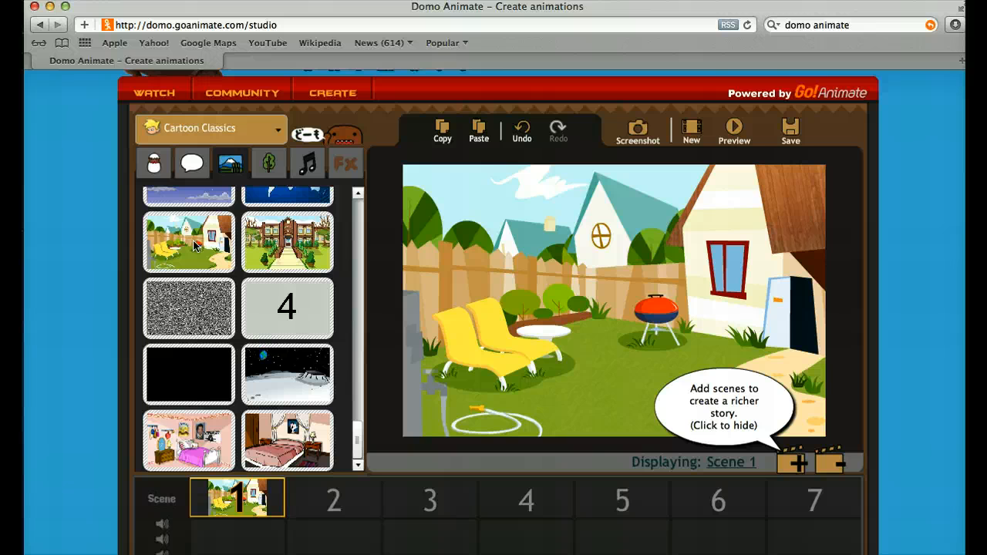
# Add the blond boy in the orange shirt and the brown dog to the scene
pyautogui.click(154, 164)
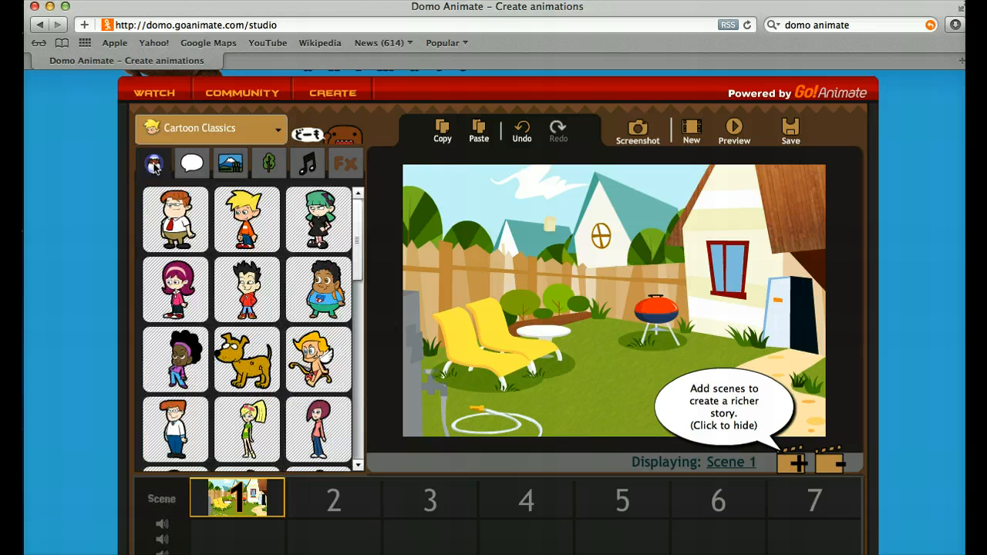
pyautogui.click(242, 220)
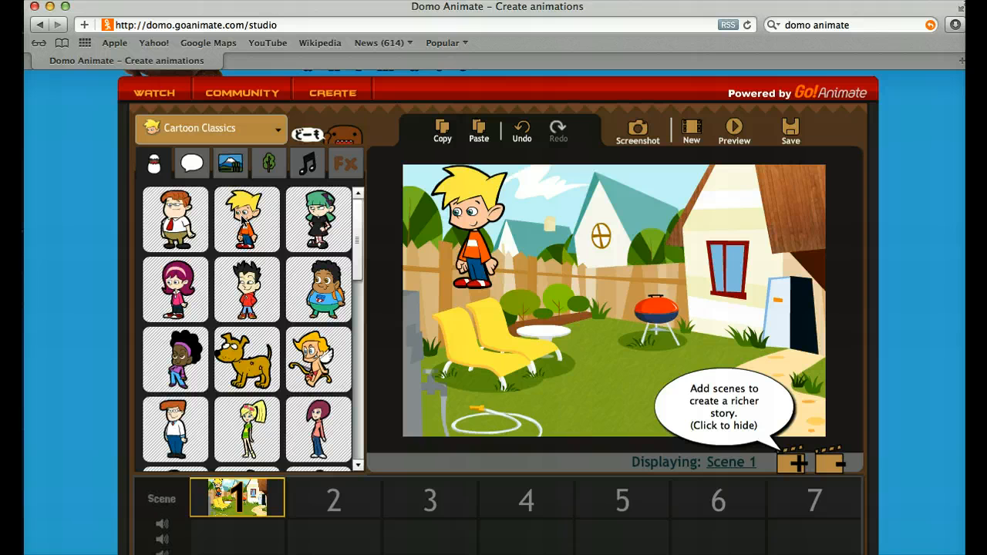
pyautogui.click(237, 368)
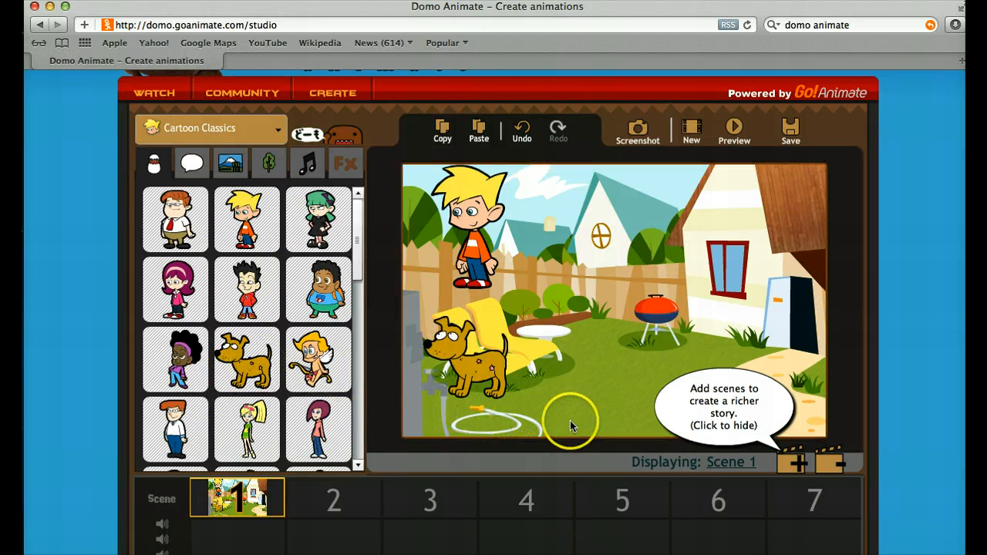
# Dismiss the scene hint, then place the dog on the path by the house and the boy on the grass by the lounge chairs
pyautogui.click(734, 428)
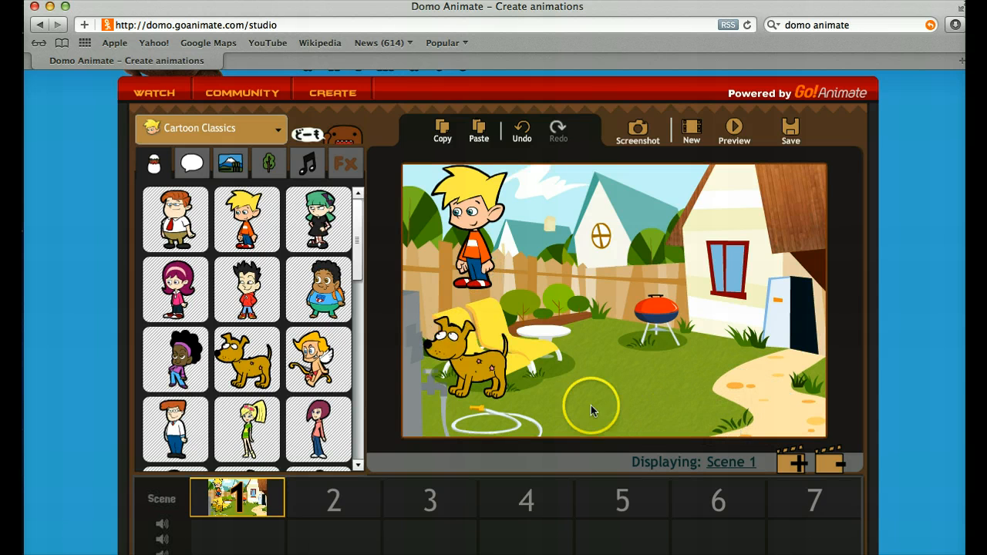
pyautogui.moveTo(503, 379); pyautogui.dragTo(786, 392)
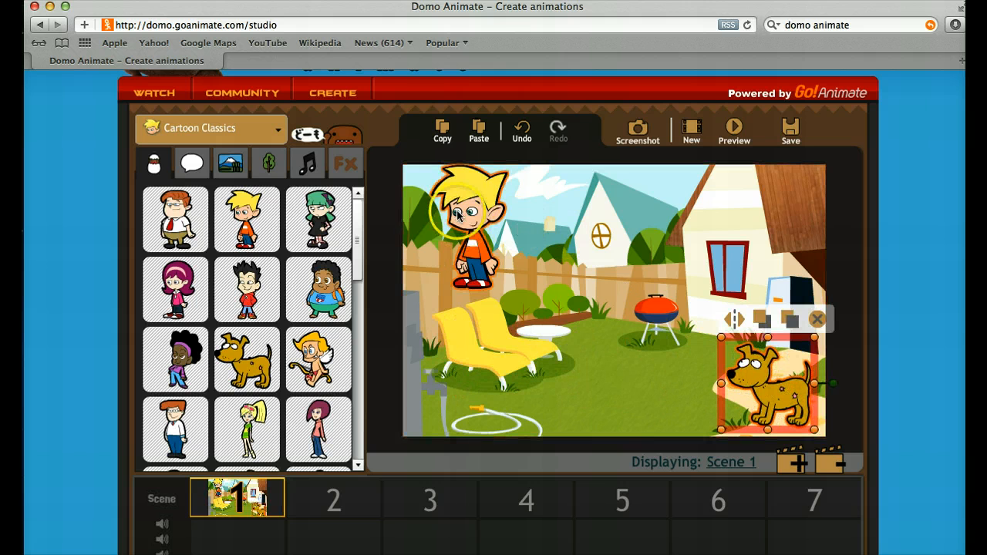
pyautogui.moveTo(472, 210); pyautogui.dragTo(476, 347)
pyautogui.click(580, 377)
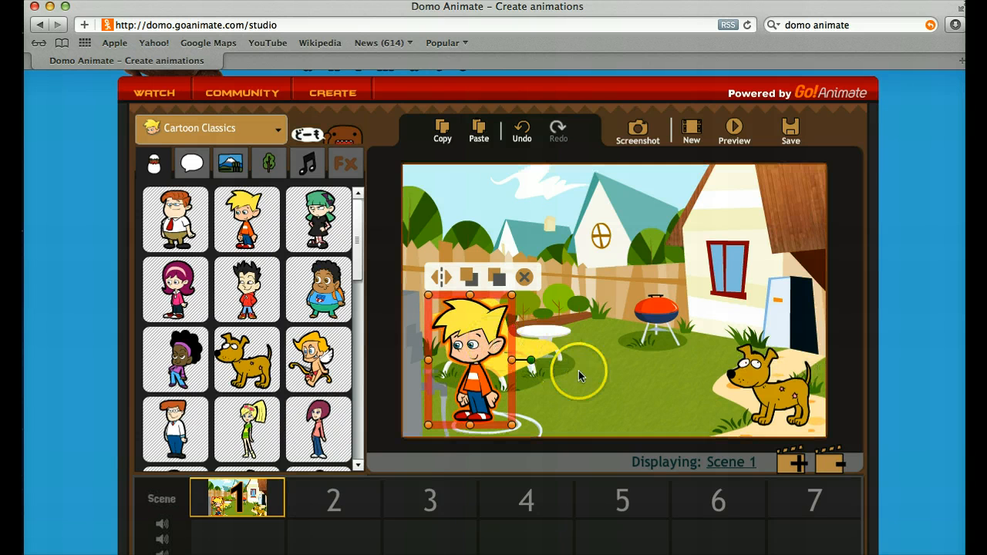
pyautogui.click(565, 387)
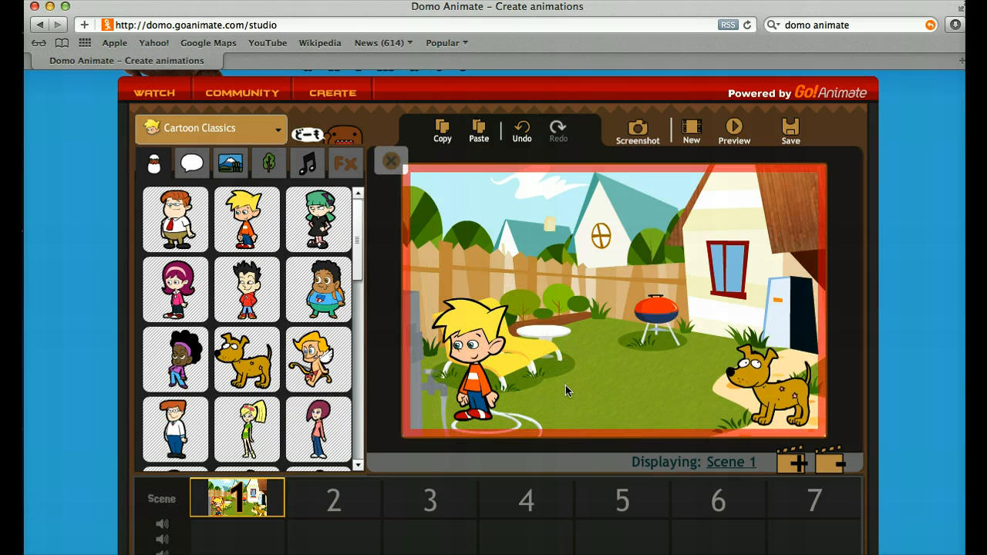
# Flip the boy horizontally to face the dog, and try moving him backward and forward in the layer order
pyautogui.click(475, 323)
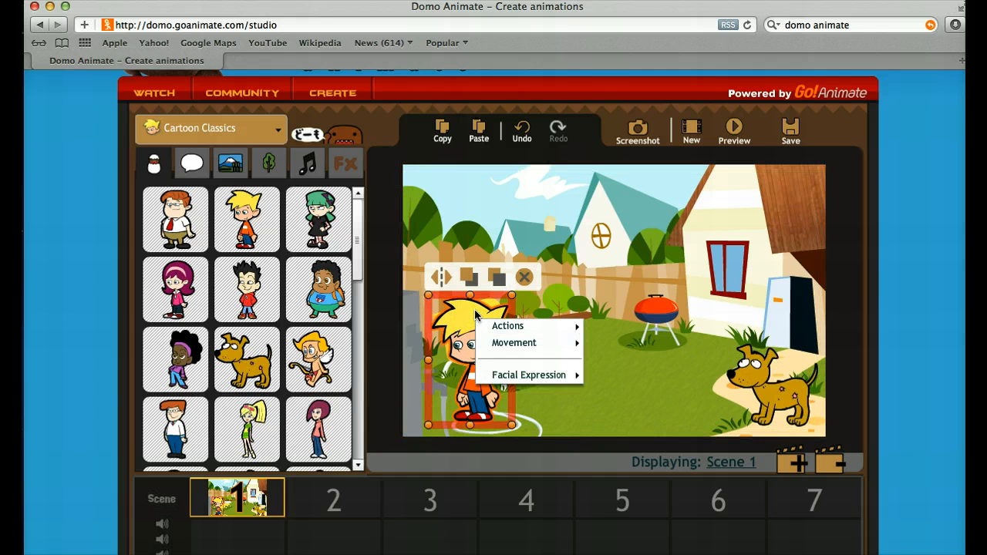
pyautogui.click(446, 279)
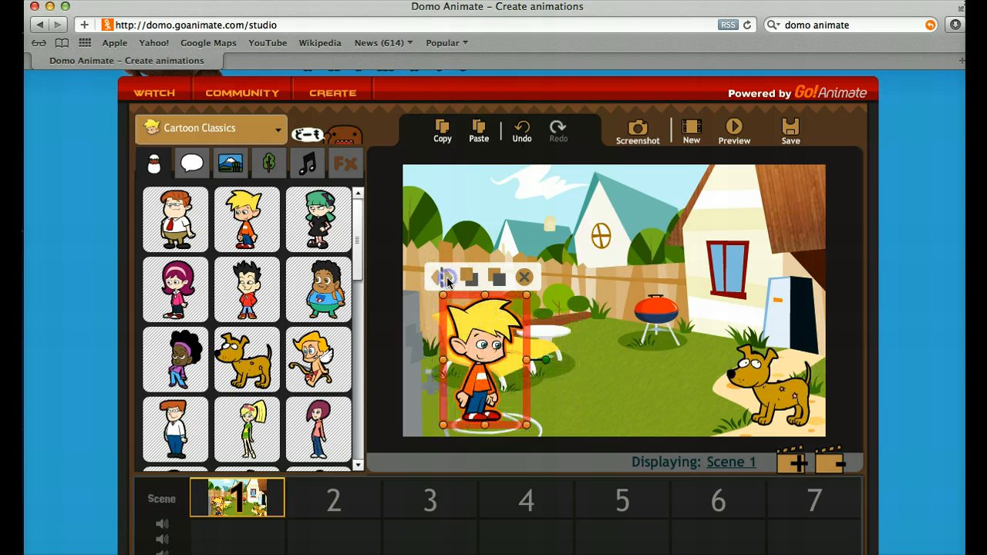
pyautogui.click(467, 280)
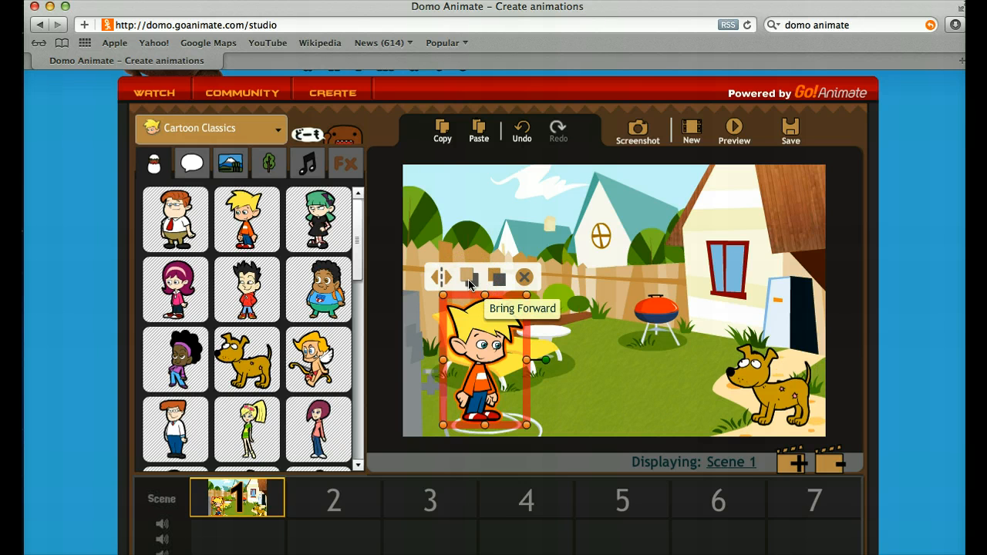
pyautogui.click(498, 278)
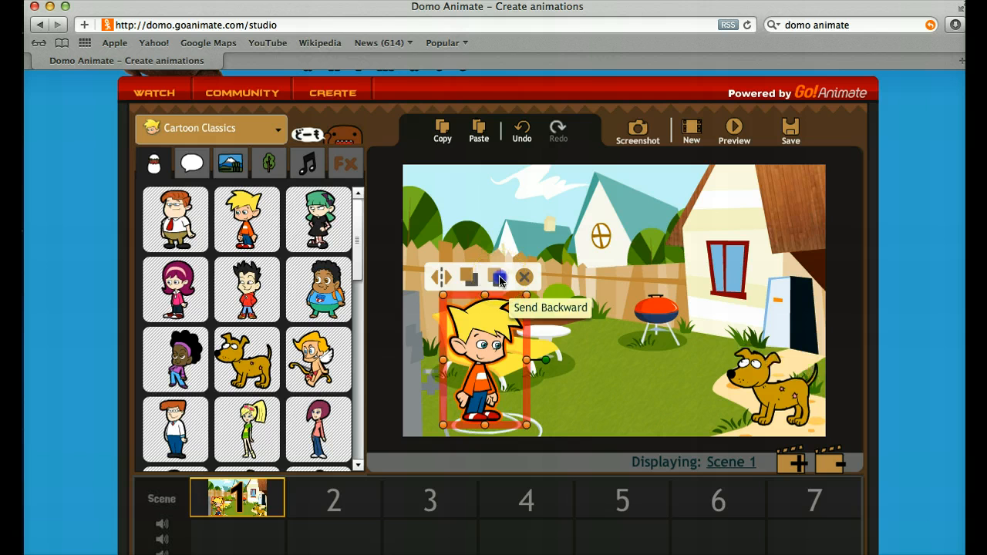
pyautogui.click(499, 279)
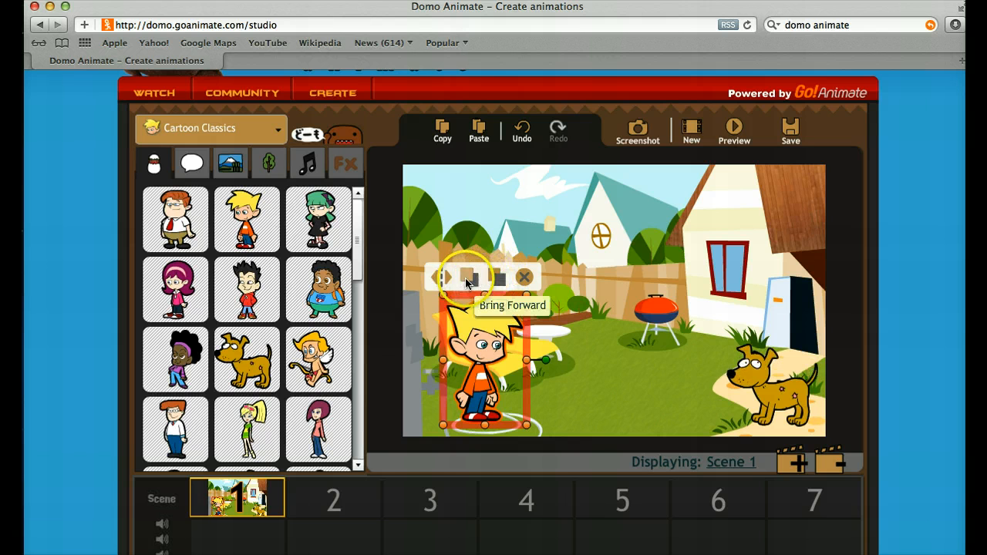
pyautogui.click(493, 284)
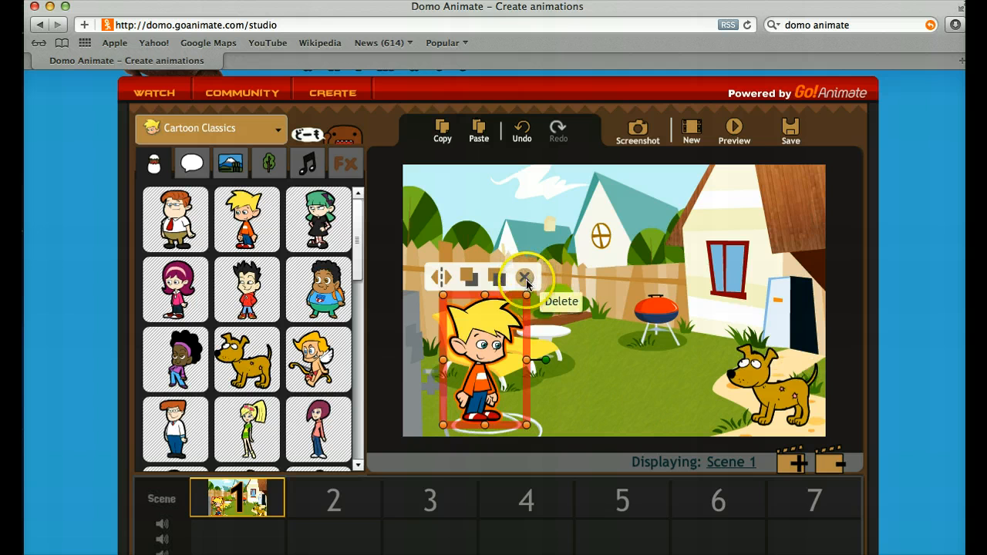
pyautogui.click(522, 279)
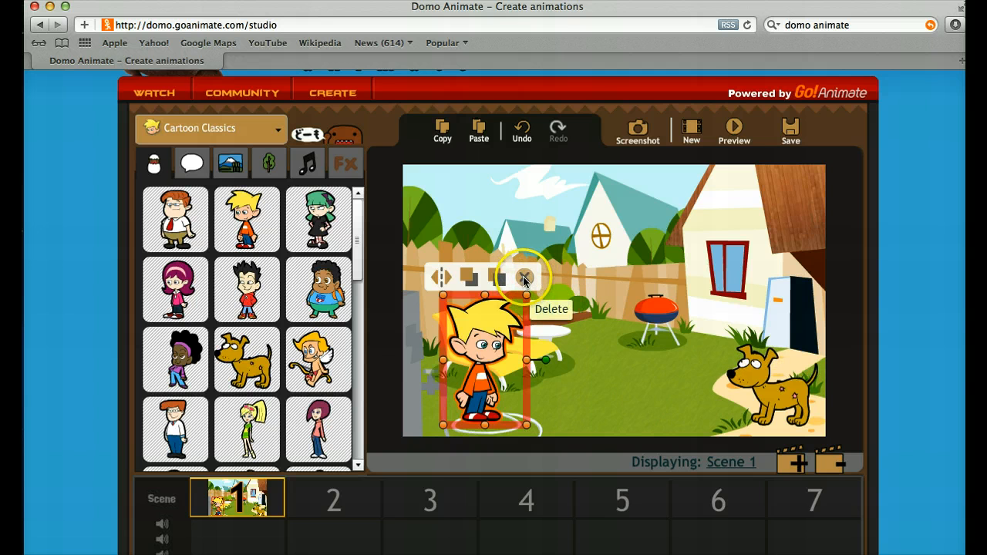
pyautogui.click(569, 413)
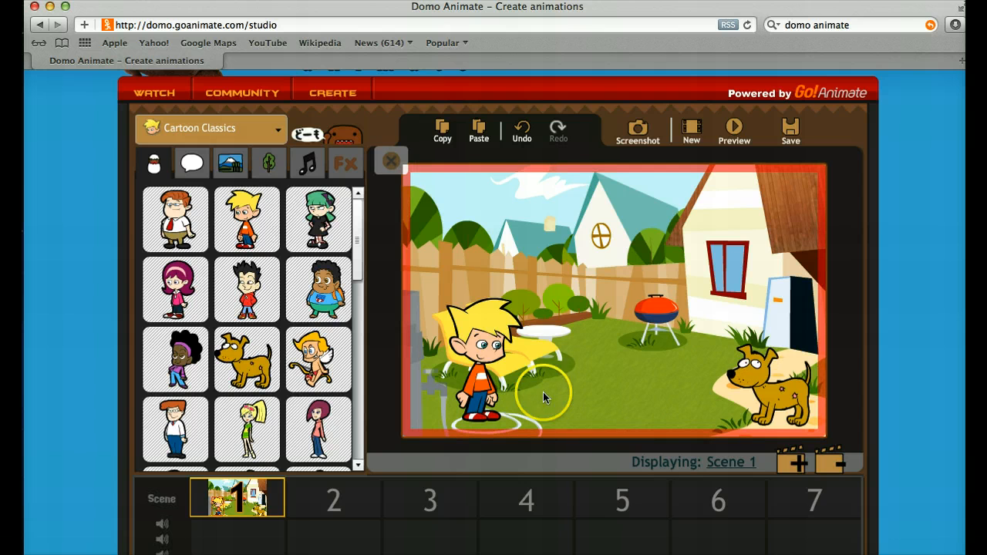
# Set the boy's facial expression to happy
pyautogui.click(484, 376)
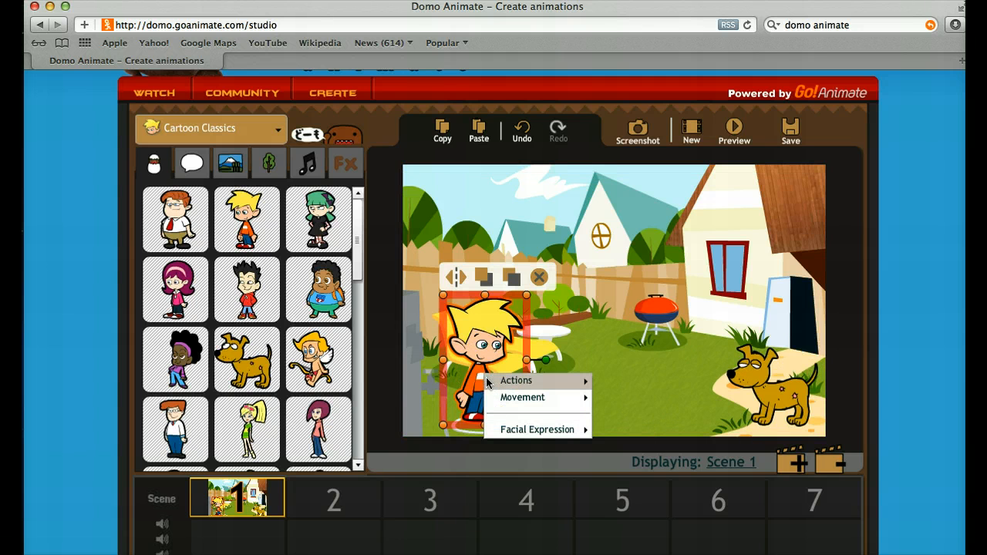
pyautogui.click(493, 382)
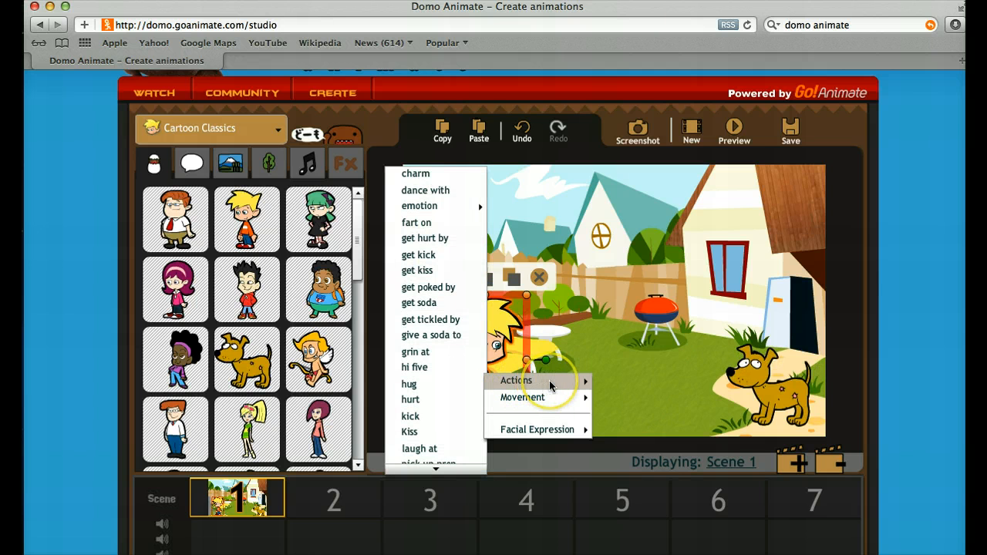
pyautogui.moveTo(550, 400)
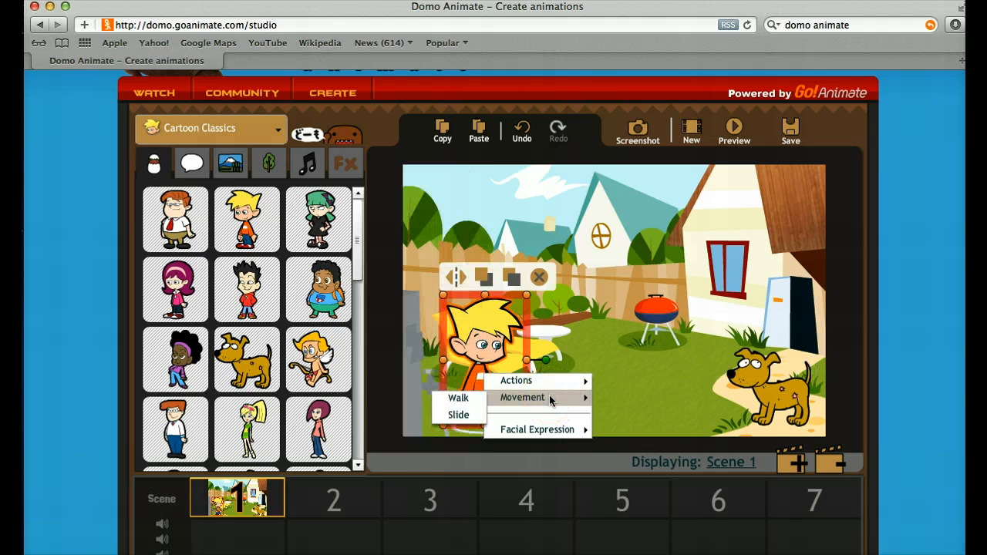
pyautogui.click(548, 429)
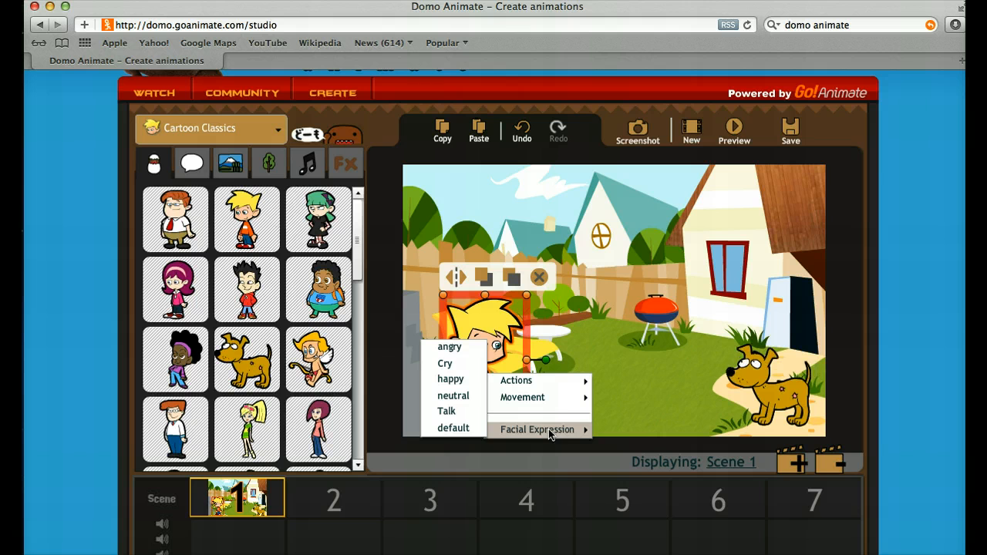
pyautogui.click(456, 382)
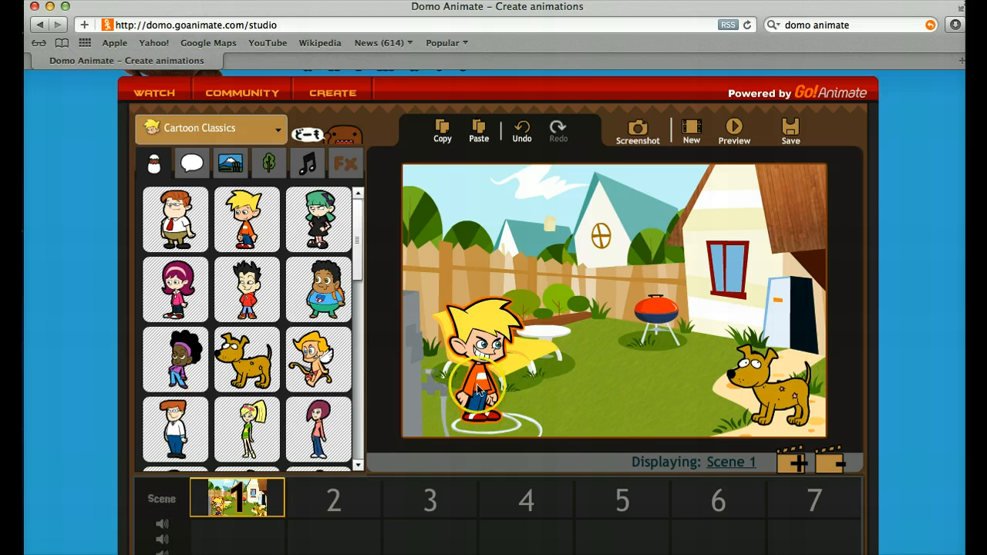
# Assign the hi five action to the boy
pyautogui.click(483, 380)
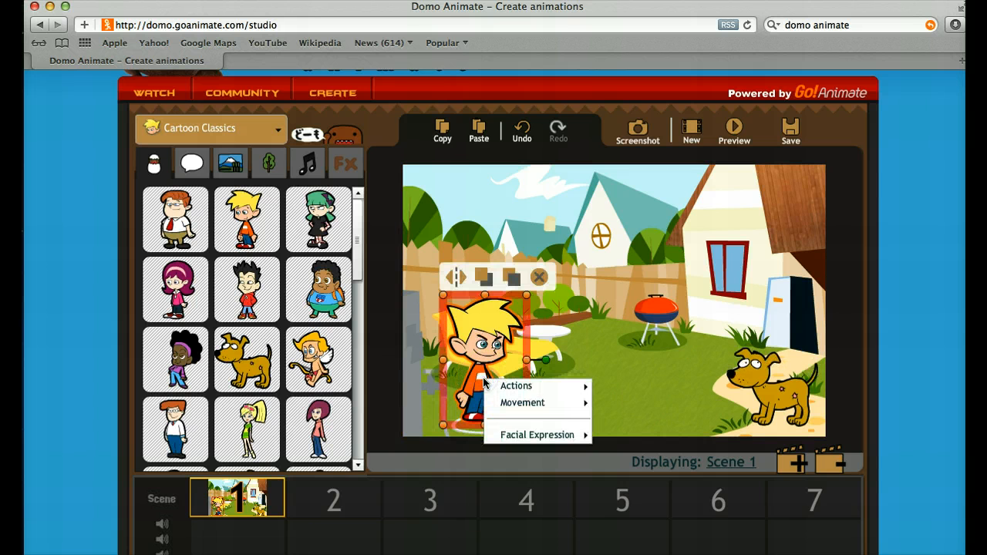
pyautogui.click(518, 388)
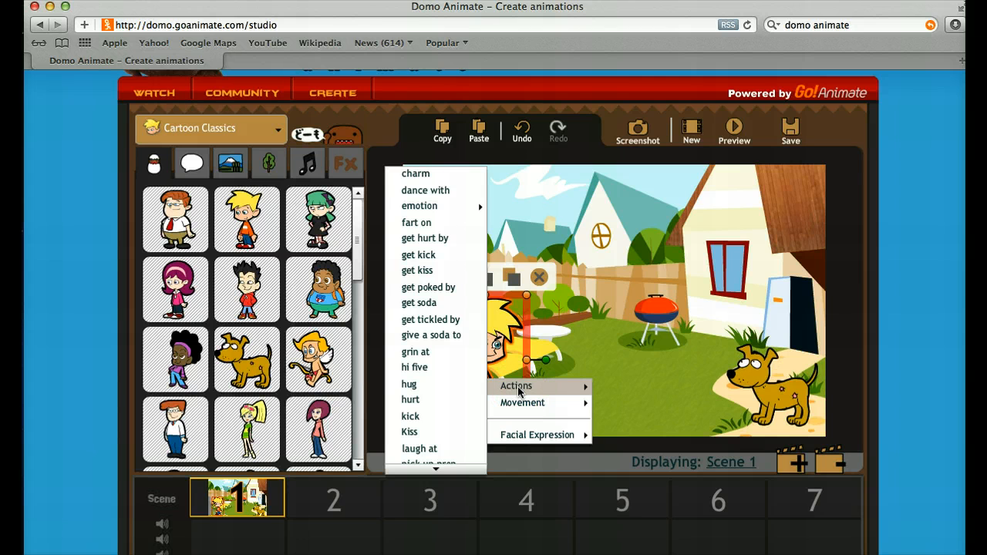
pyautogui.click(438, 369)
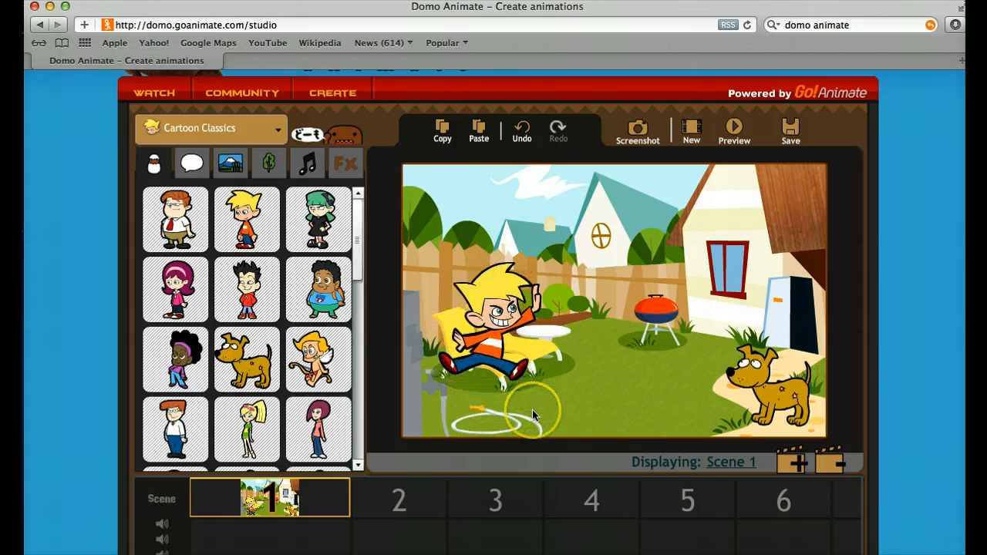
# Assign the bark at action to the dog
pyautogui.click(744, 389)
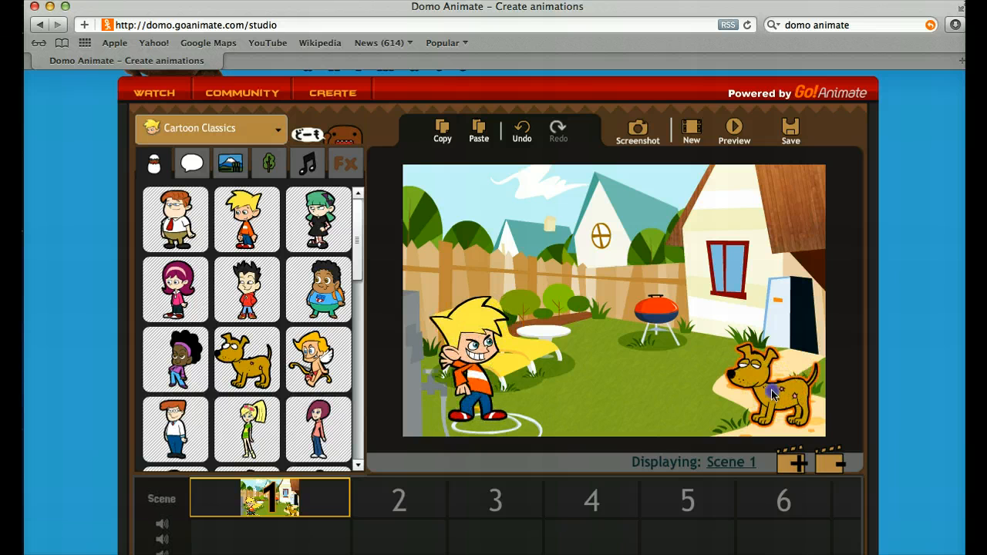
pyautogui.click(773, 393)
pyautogui.click(804, 399)
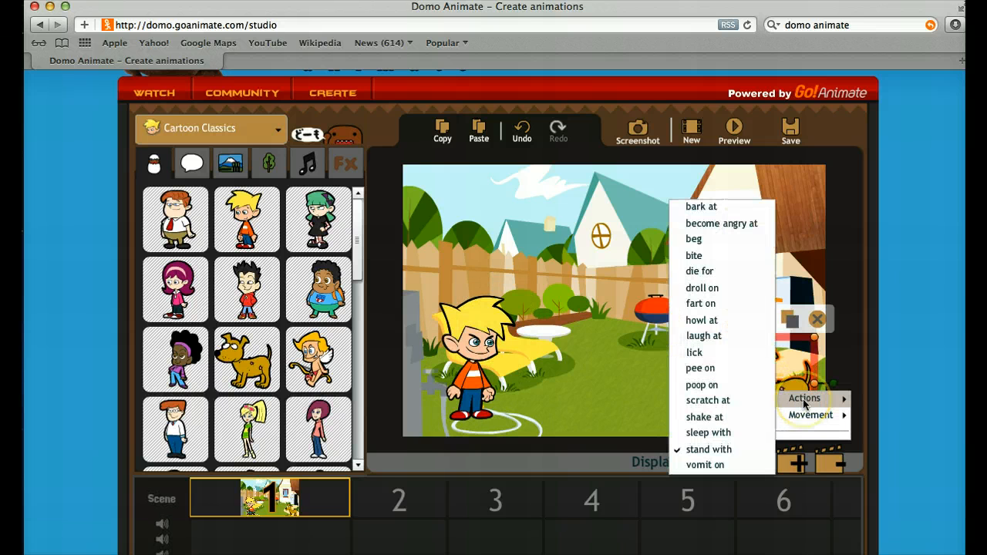
pyautogui.click(716, 207)
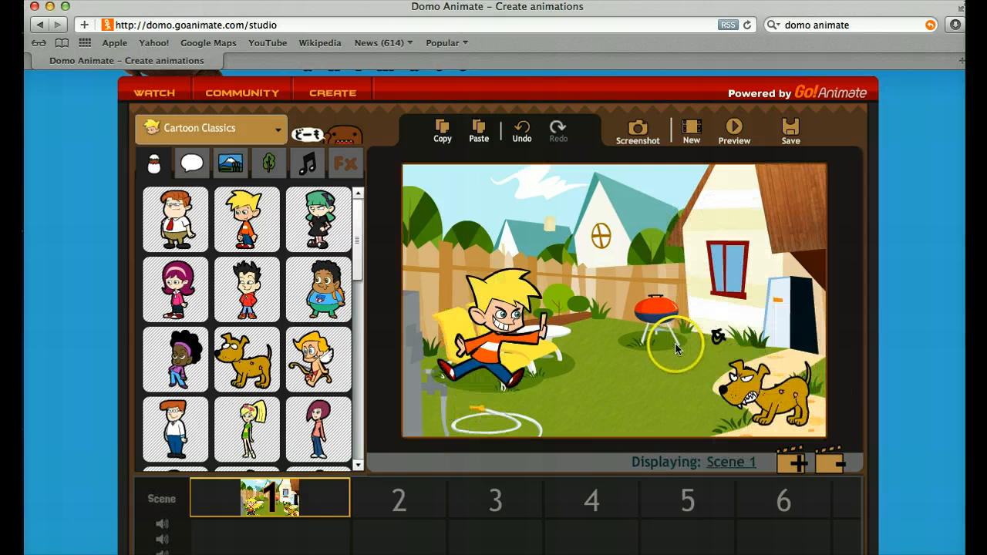
# Change the dog's action to beg
pyautogui.click(804, 398)
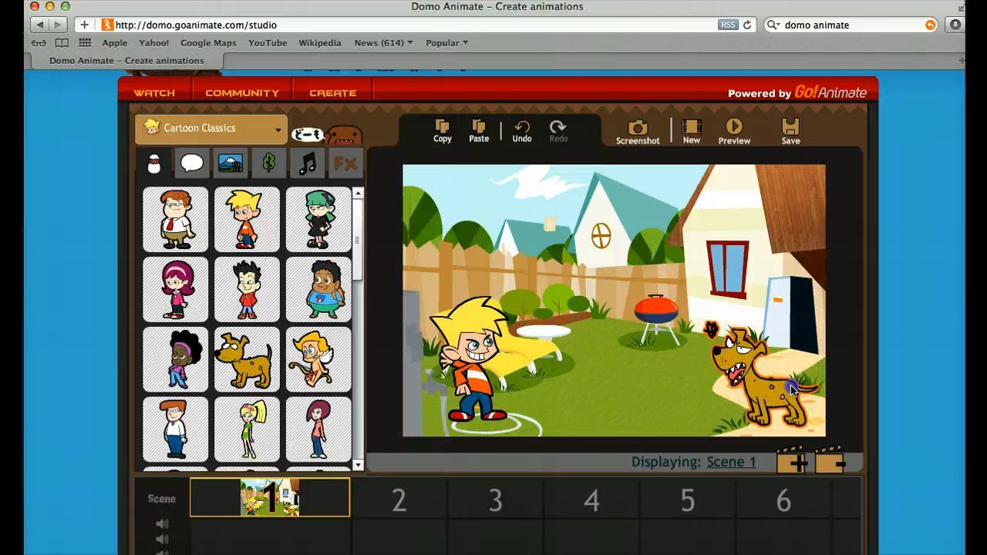
pyautogui.click(811, 396)
pyautogui.moveTo(813, 394)
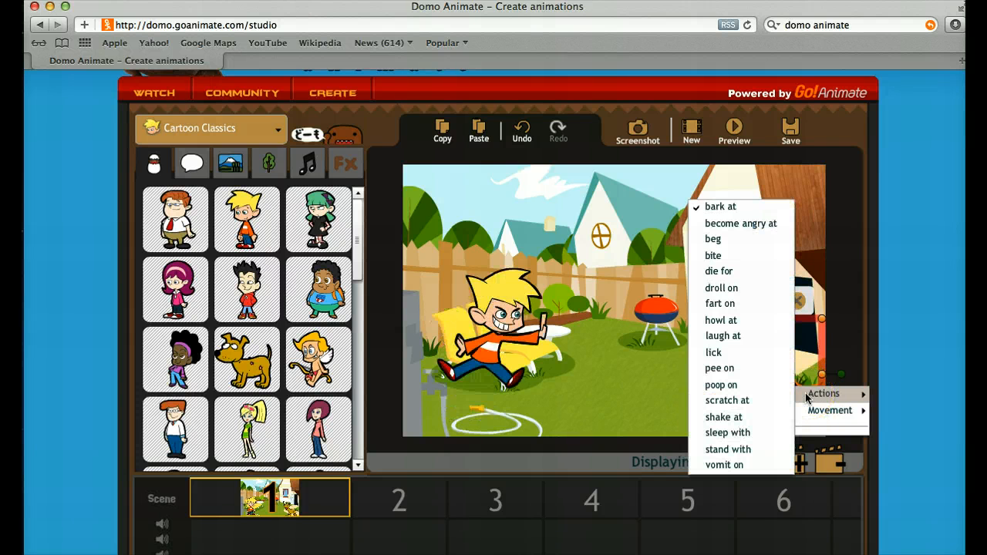
pyautogui.click(718, 240)
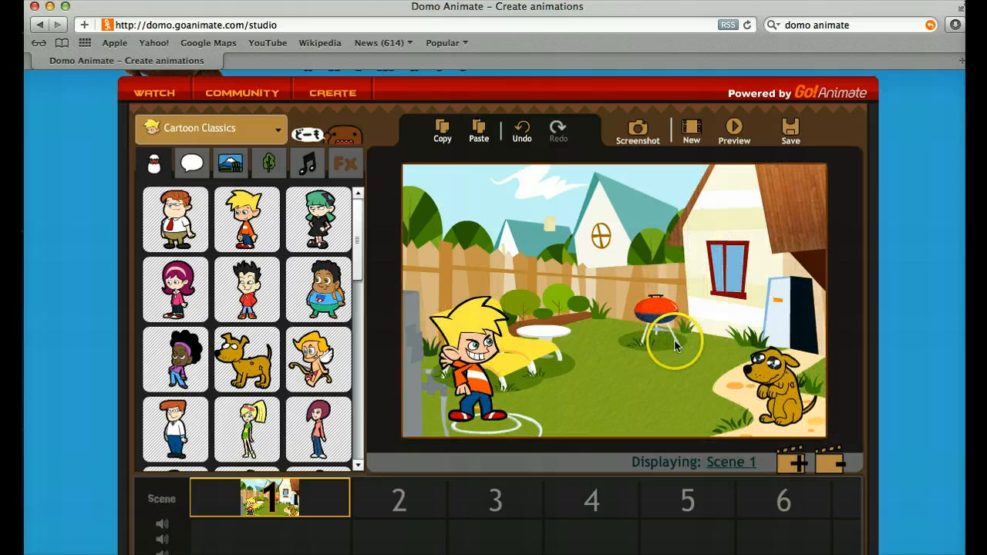
# Change the dog's action to laugh at
pyautogui.click(773, 384)
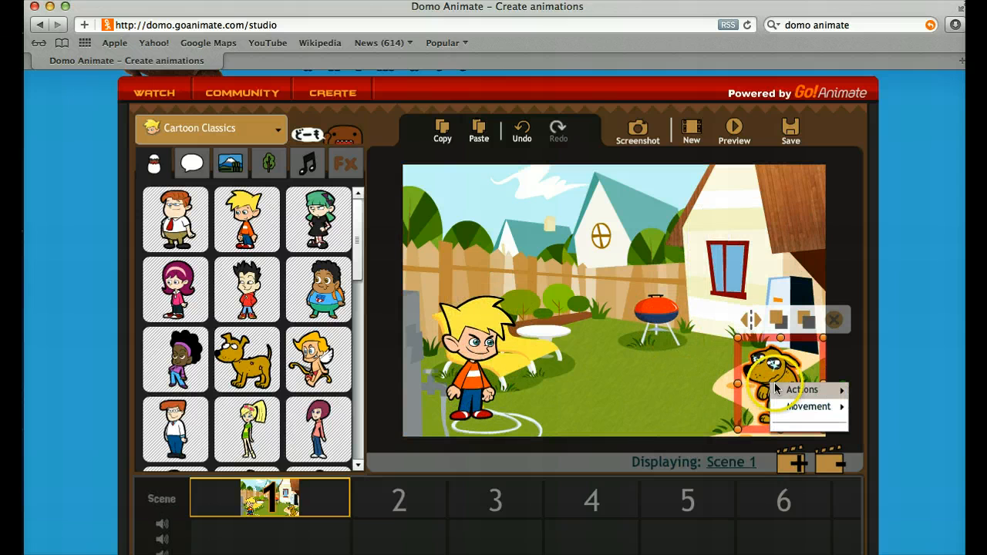
pyautogui.moveTo(783, 390)
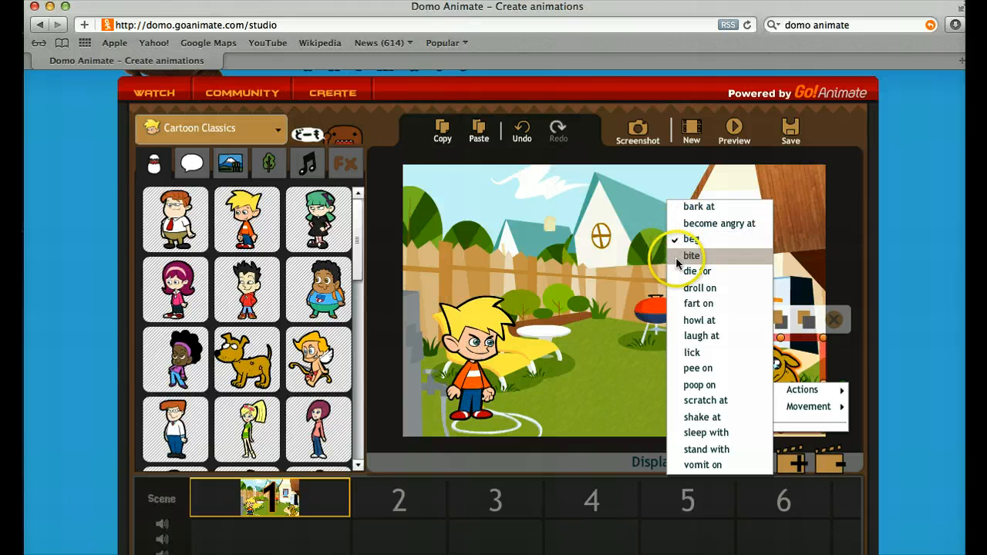
pyautogui.click(683, 334)
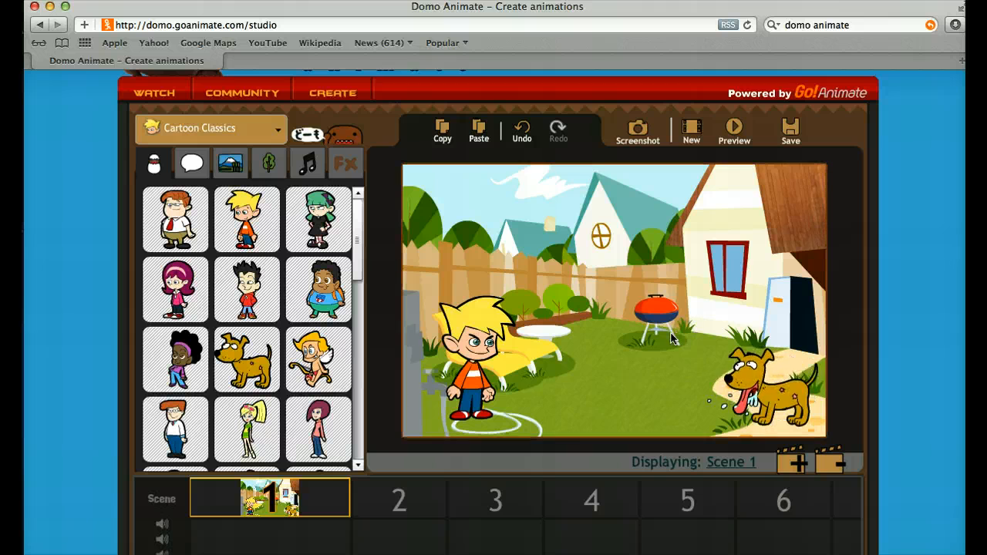
# Give the dog a walk movement and extend its path to about 256 px so that it ends beside the boy
pyautogui.click(794, 399)
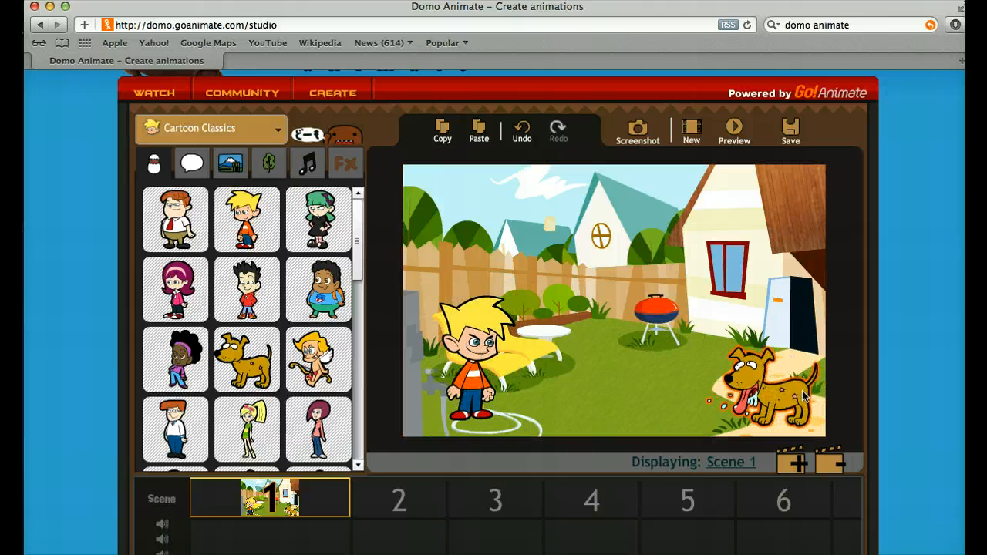
pyautogui.click(805, 397)
pyautogui.moveTo(820, 414)
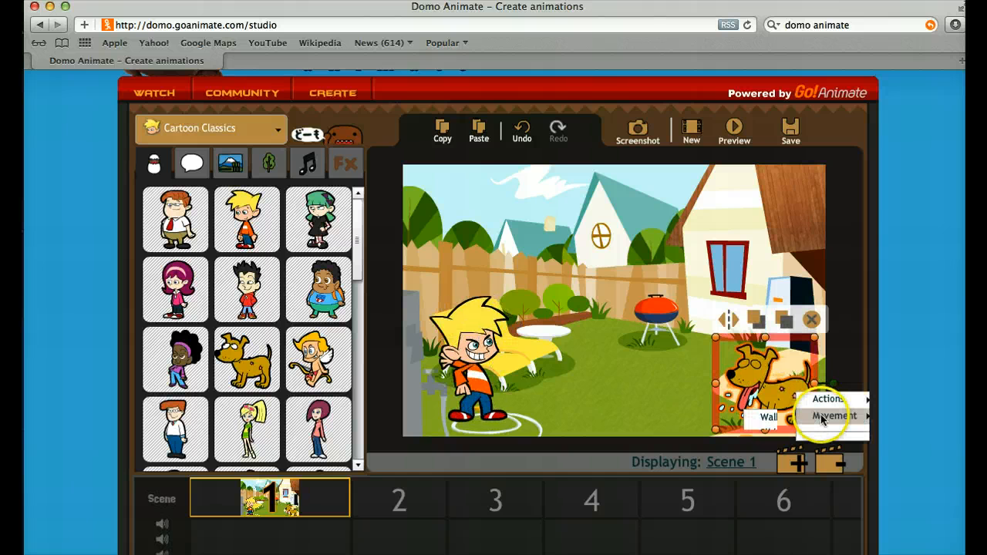
pyautogui.click(771, 417)
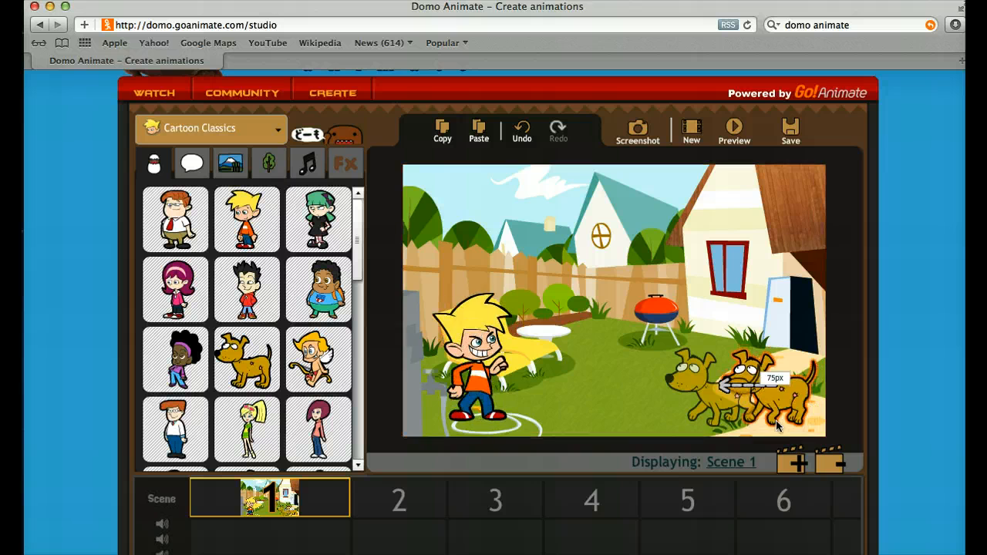
pyautogui.click(762, 433)
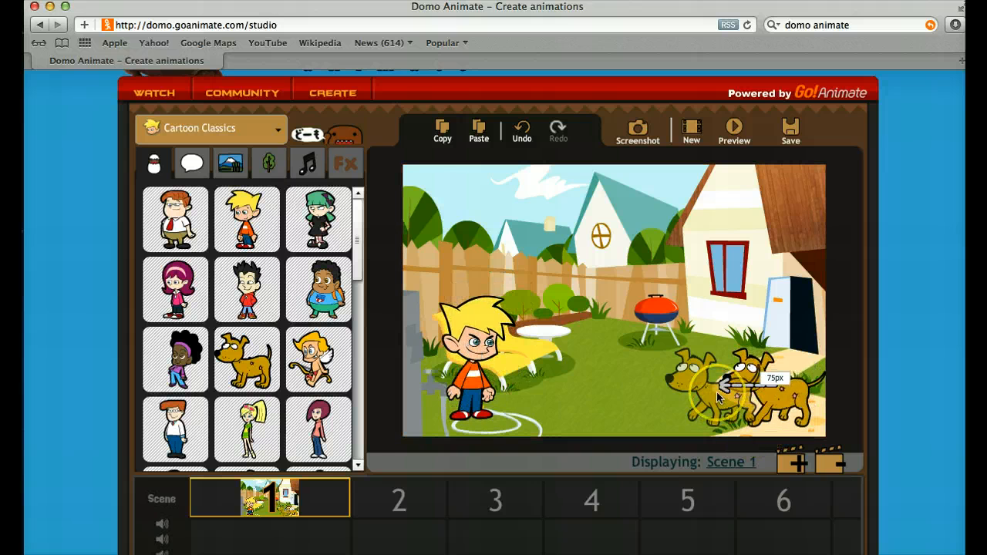
pyautogui.moveTo(717, 397); pyautogui.dragTo(578, 402)
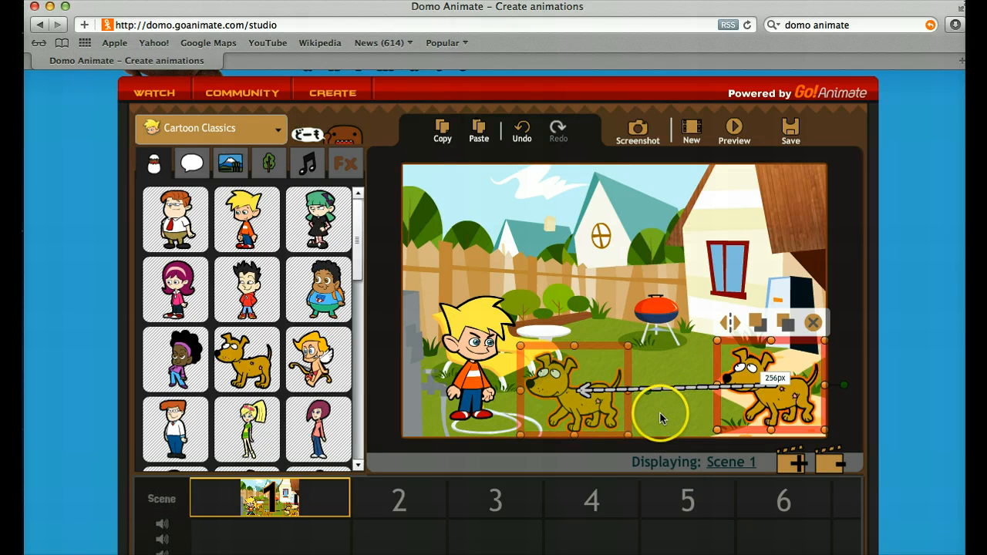
pyautogui.click(668, 345)
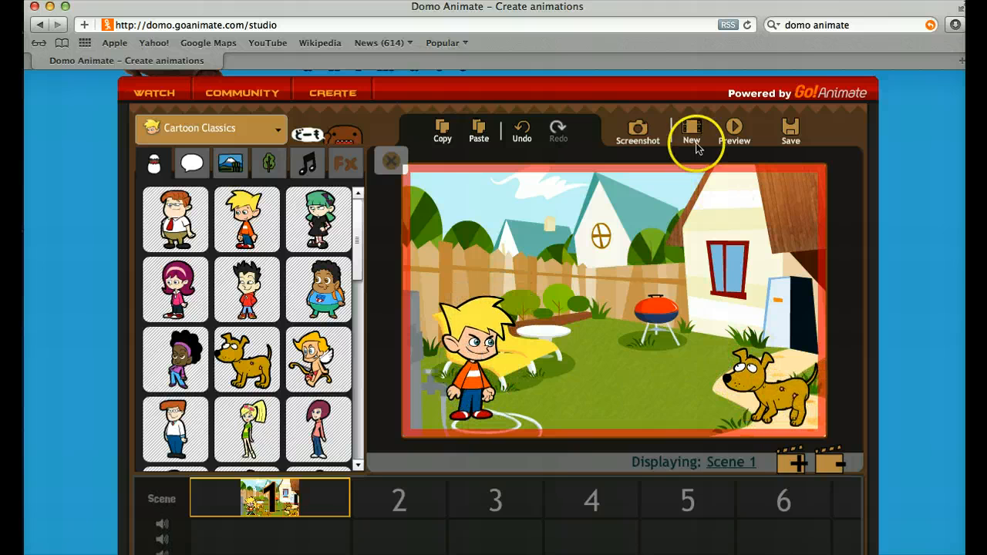
# Preview the animation of the dog walking to the boy, and return to editing
pyautogui.click(733, 129)
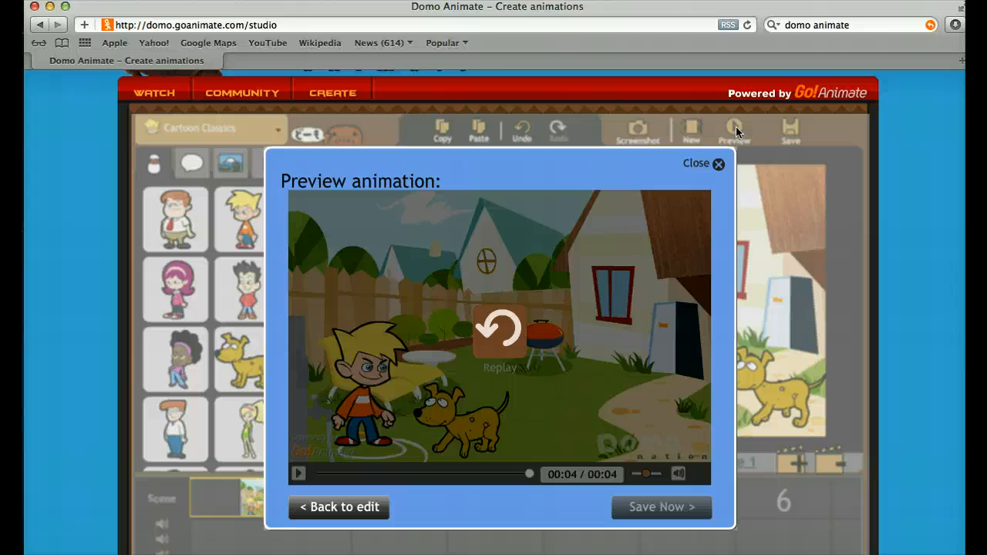
pyautogui.click(717, 165)
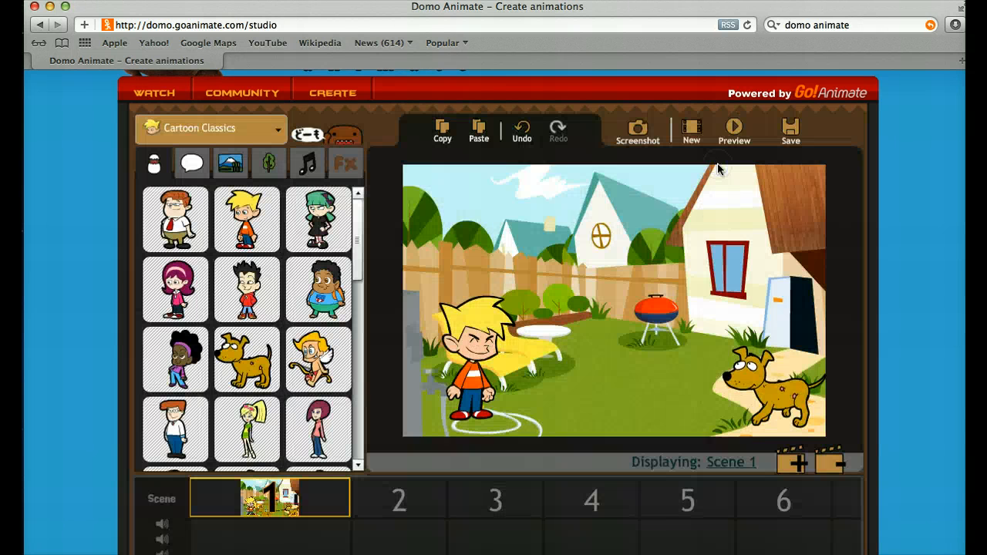
# Add a second scene continuing from the first, and assign the beg action to the dog in it
pyautogui.click(794, 463)
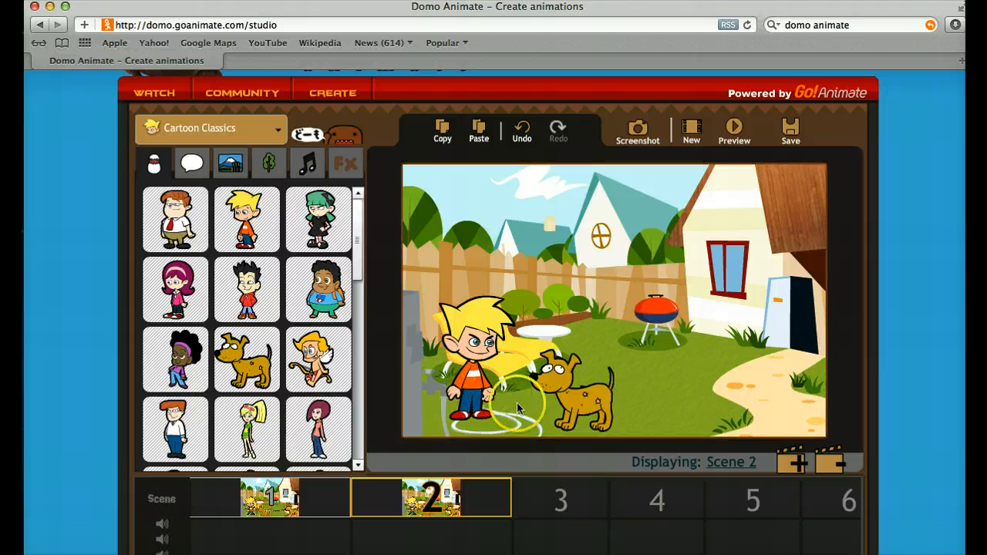
pyautogui.click(599, 394)
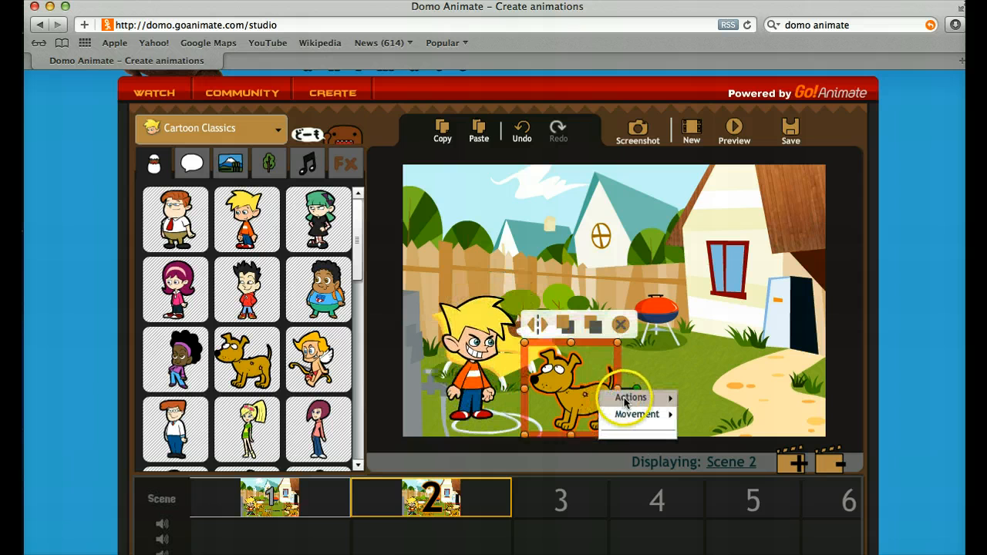
pyautogui.moveTo(626, 401)
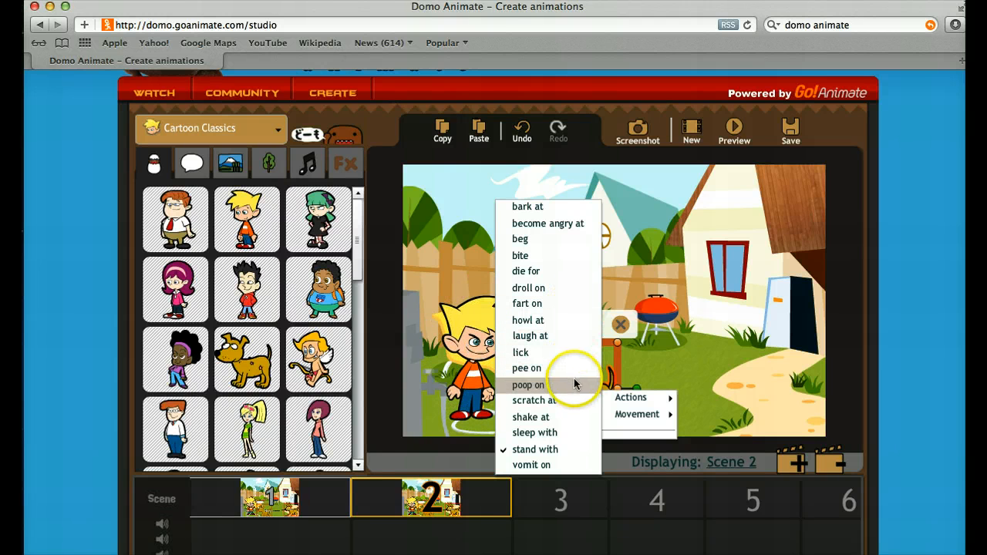
pyautogui.click(559, 245)
pyautogui.click(628, 425)
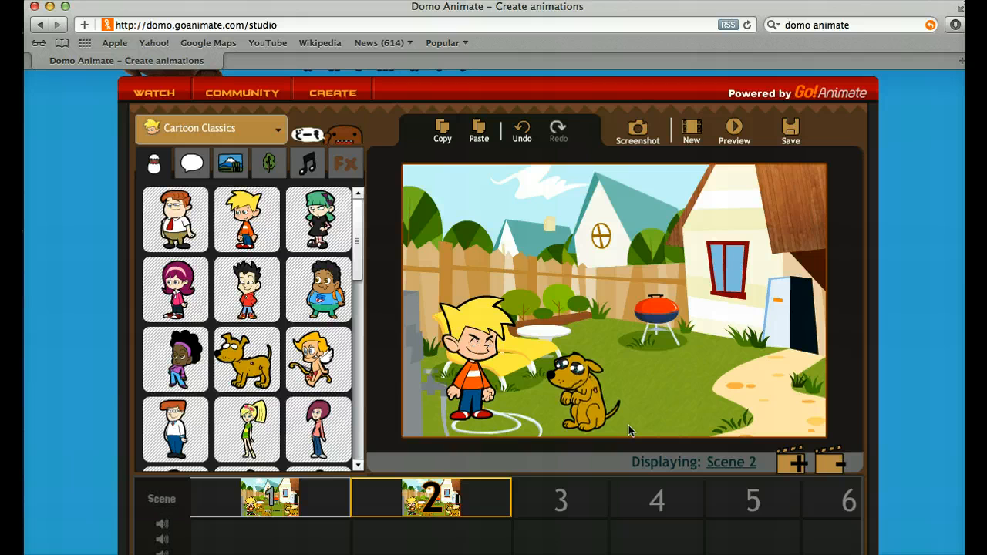
pyautogui.moveTo(609, 422)
pyautogui.mouseDown()
pyautogui.moveTo(601, 406)
pyautogui.moveTo(517, 416)
pyautogui.moveTo(537, 423)
pyautogui.mouseUp()
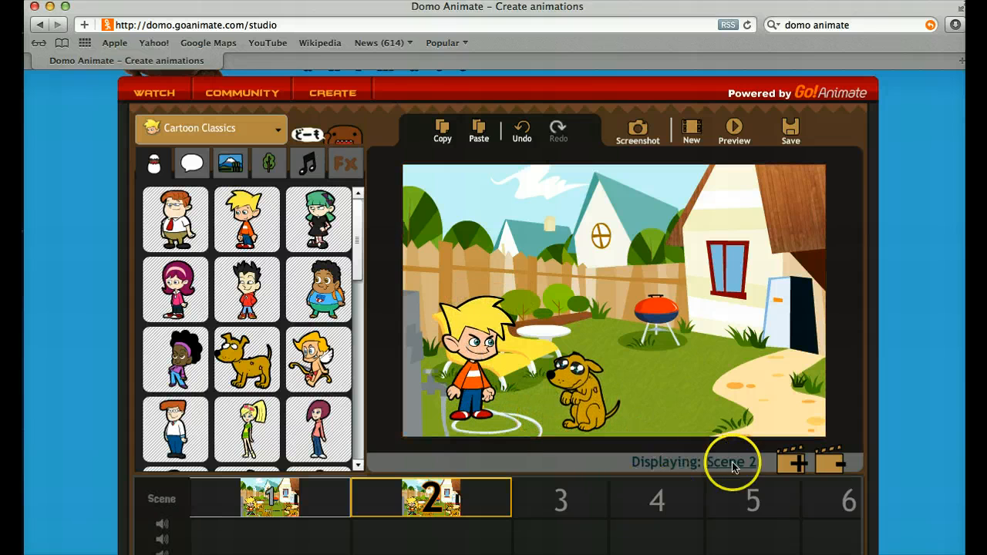
# Add a third scene and set the dog's action in it to stand with
pyautogui.click(795, 463)
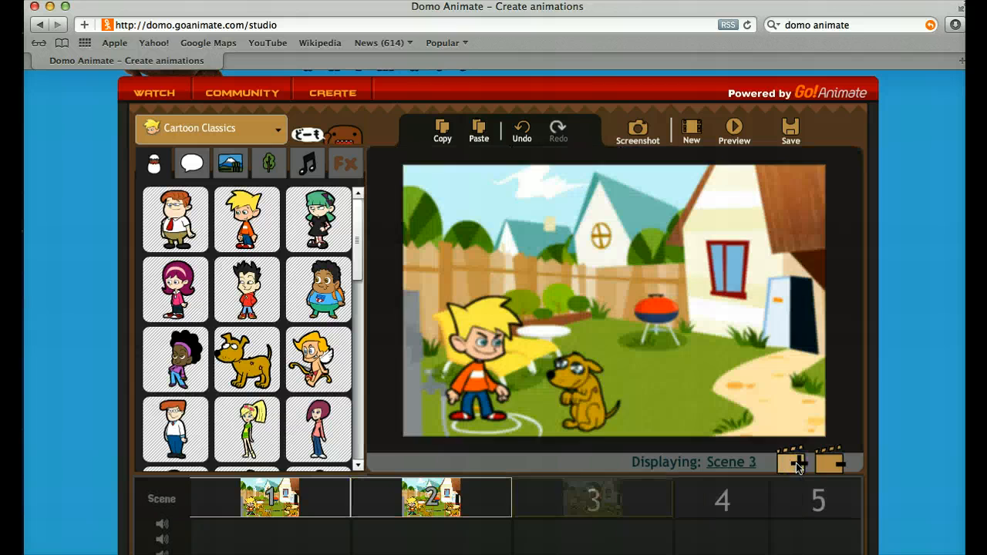
pyautogui.click(585, 409)
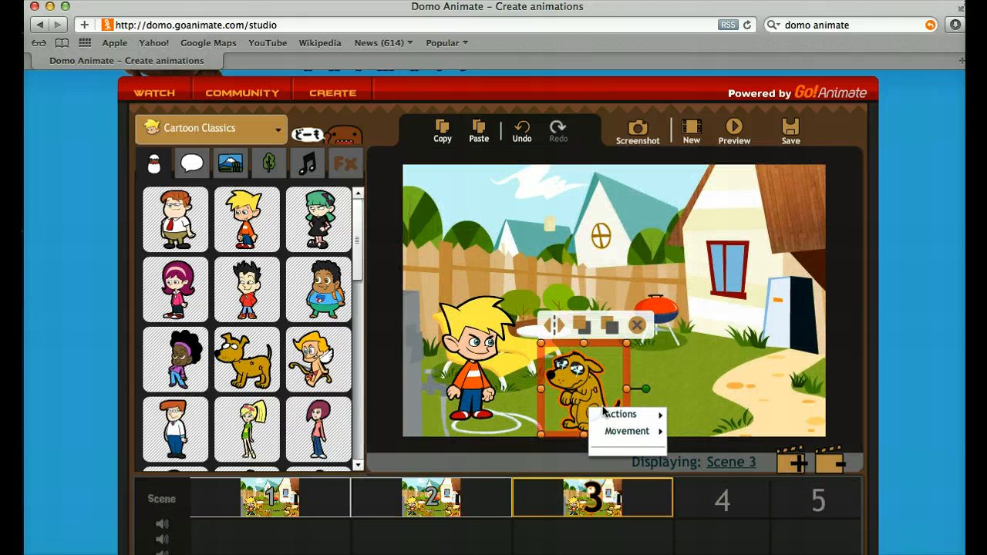
pyautogui.moveTo(617, 418)
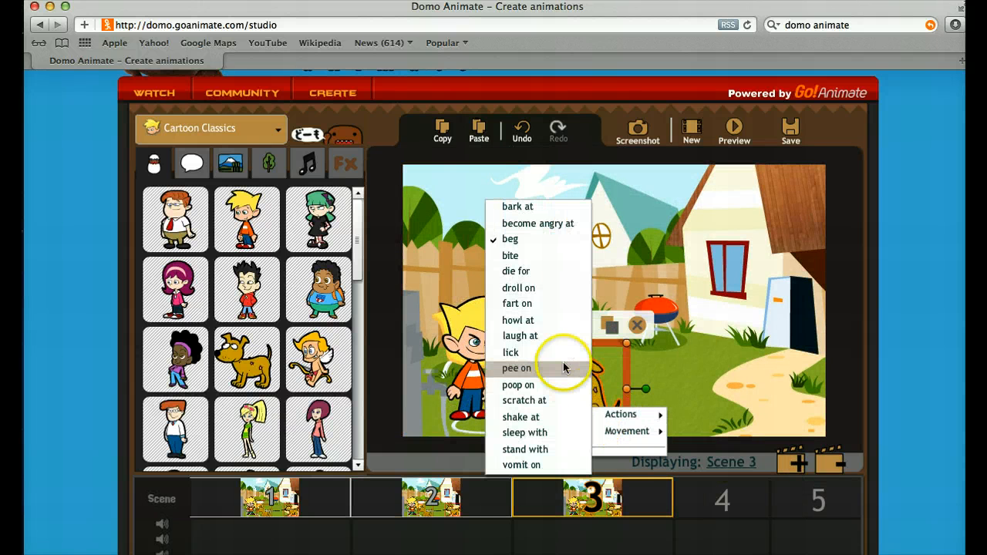
pyautogui.click(509, 449)
pyautogui.click(665, 410)
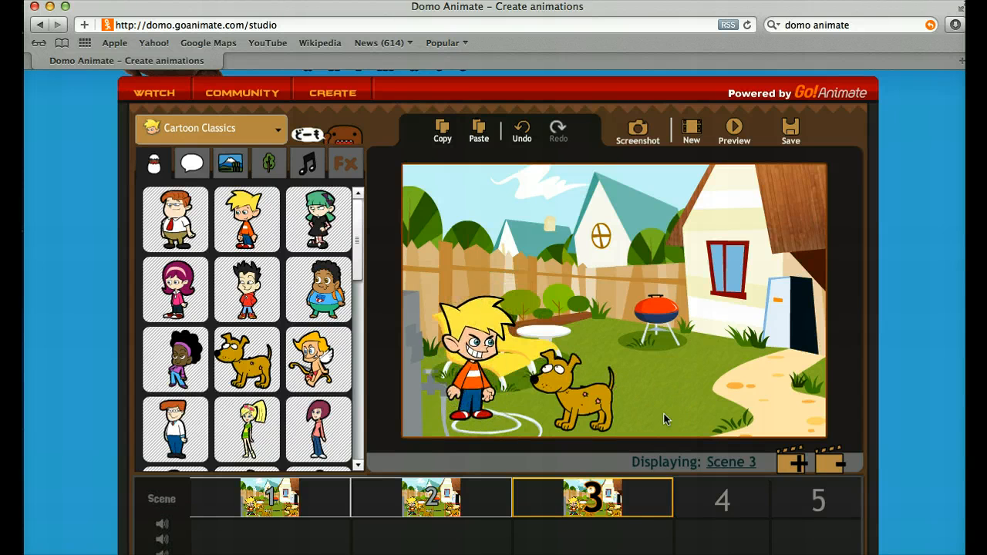
pyautogui.click(666, 404)
pyautogui.click(549, 314)
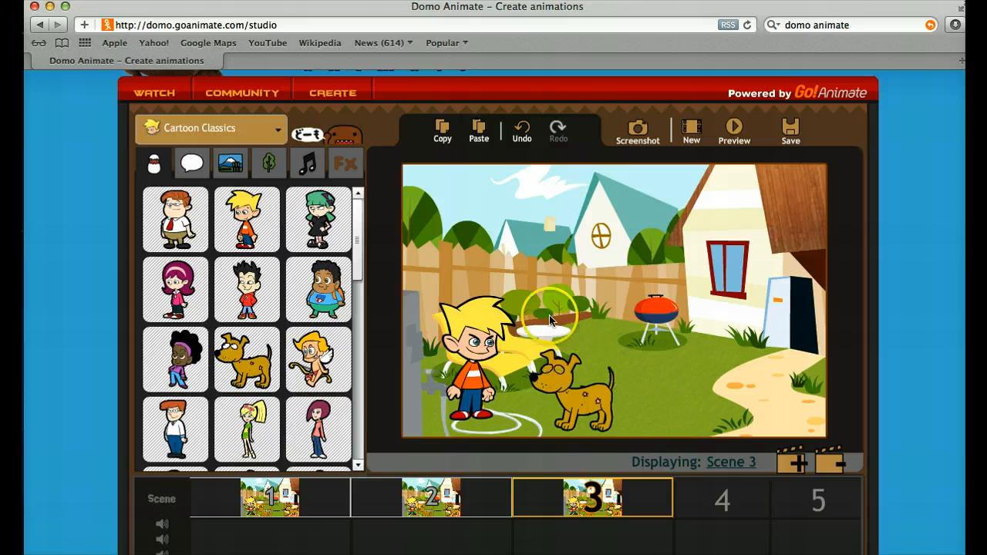
# Add a rounded rectangular speech bubble to scene 3, position it above the boy and aim its tail at his face
pyautogui.click(193, 165)
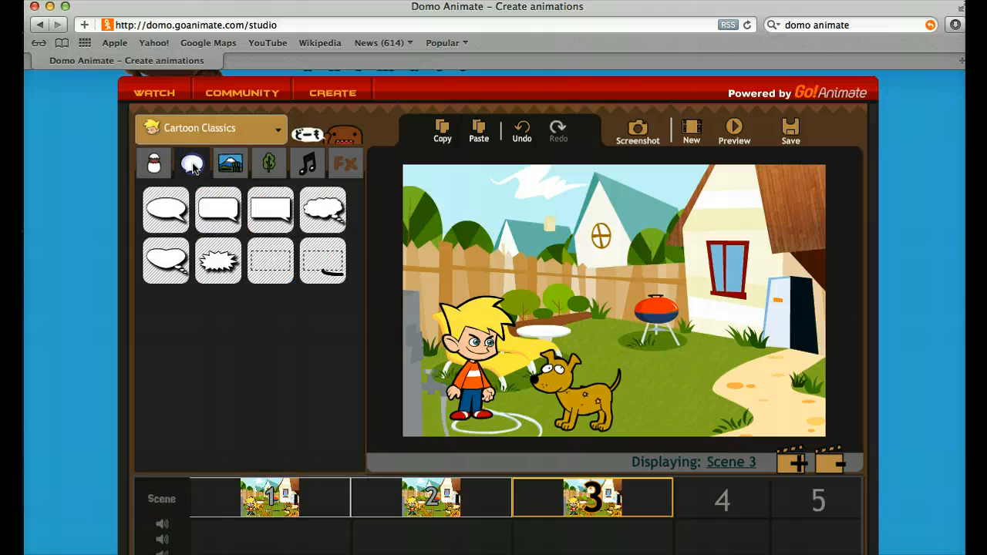
pyautogui.click(229, 215)
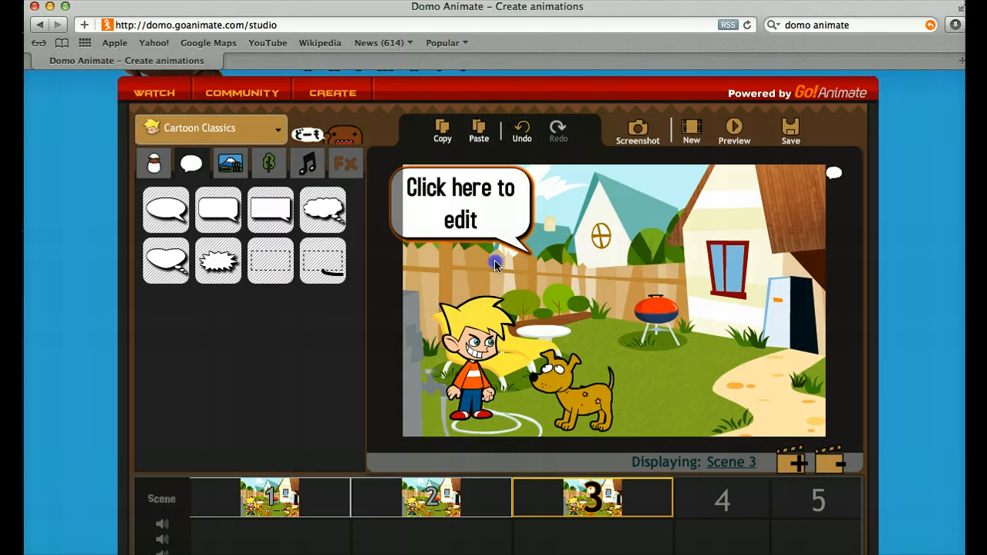
pyautogui.moveTo(495, 262); pyautogui.dragTo(485, 330)
pyautogui.click(507, 171)
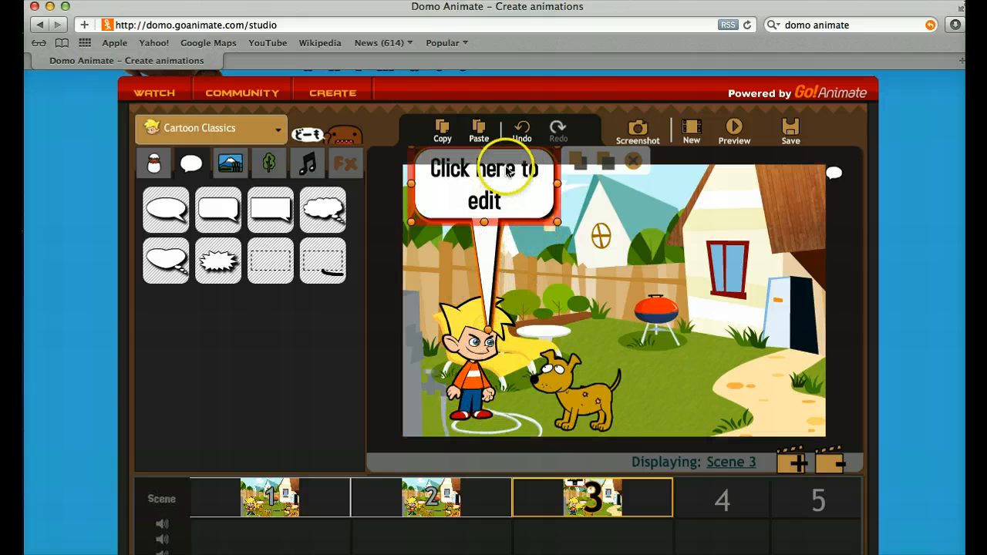
pyautogui.moveTo(507, 171); pyautogui.dragTo(522, 192)
# Replace the speech bubble's placeholder text with "Tekst"
pyautogui.click(444, 191)
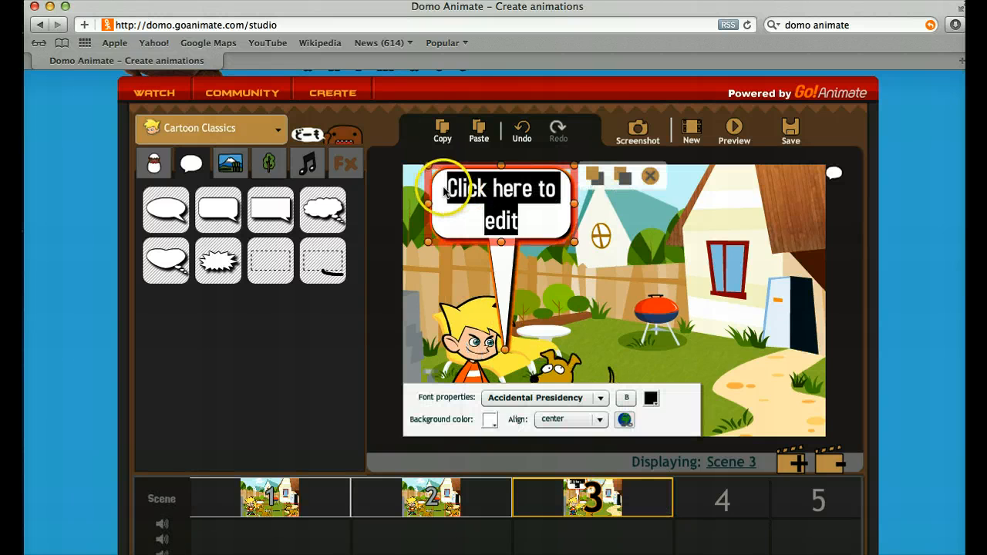
pyautogui.click(461, 198)
pyautogui.write('T')
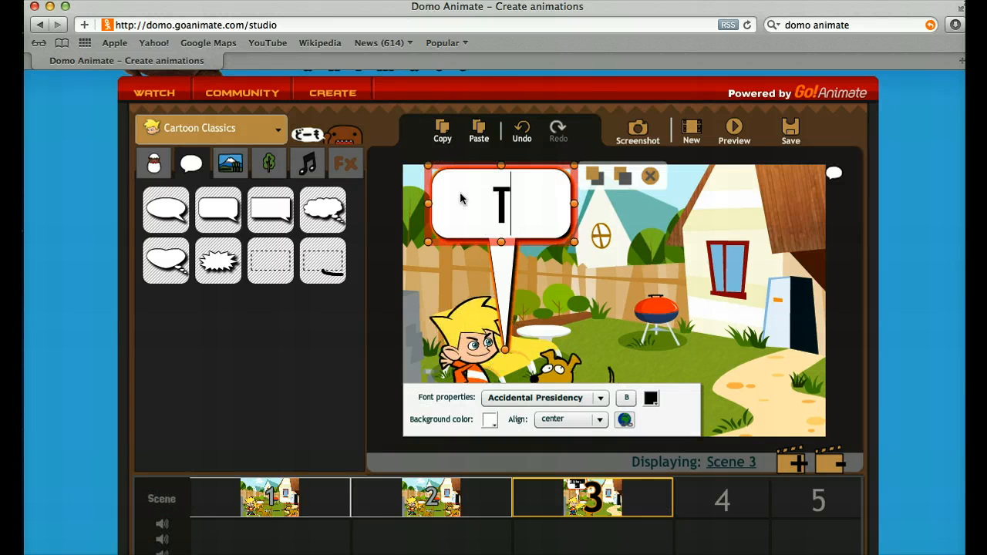
pyautogui.write('ekst')
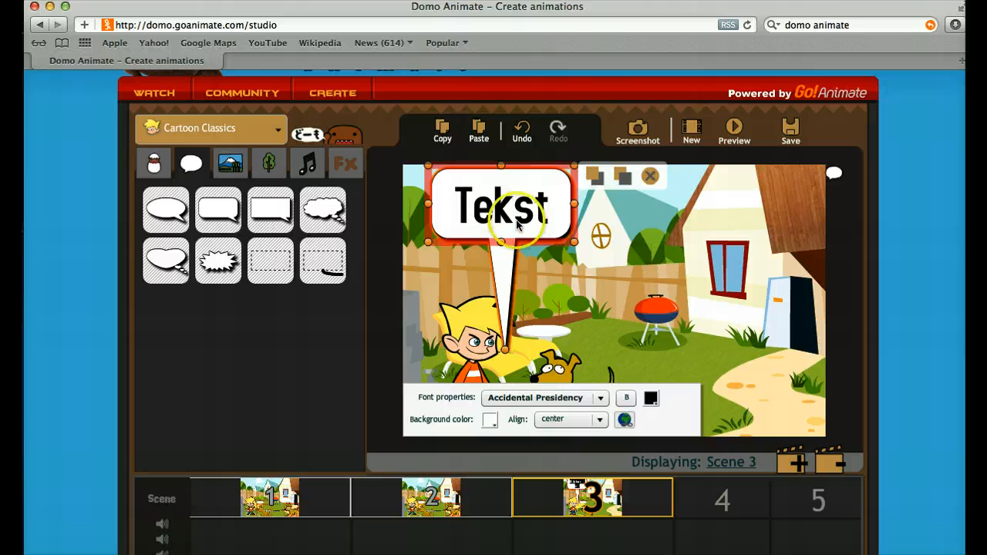
pyautogui.click(618, 272)
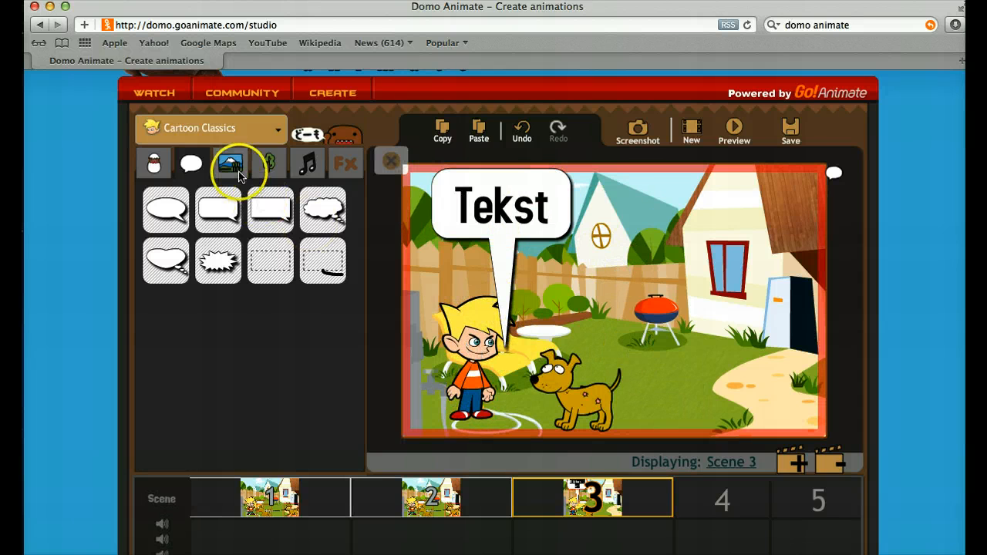
# Browse the hand-held props, and add the 14.5-second Action music track to the timeline starting at scene 3
pyautogui.click(269, 166)
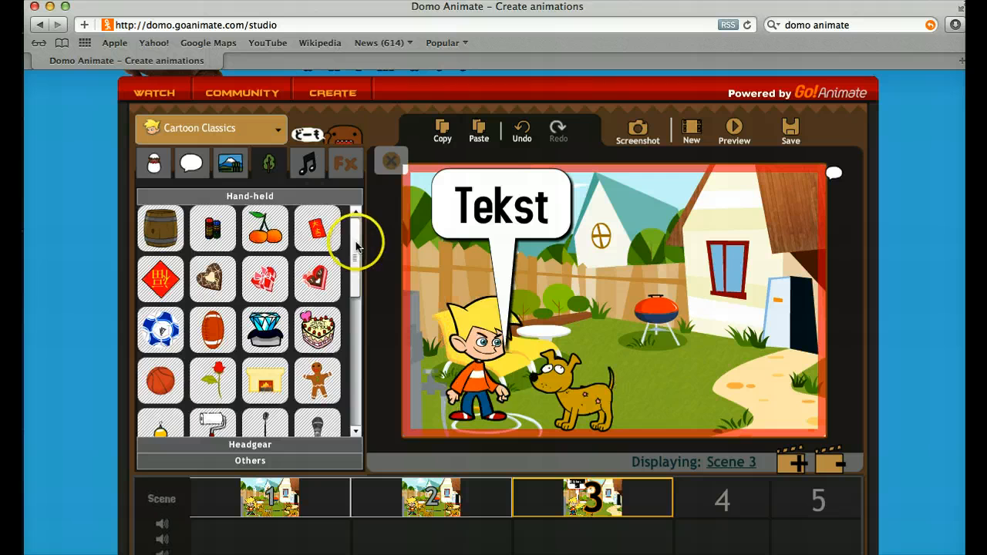
pyautogui.moveTo(354, 239); pyautogui.dragTo(339, 183)
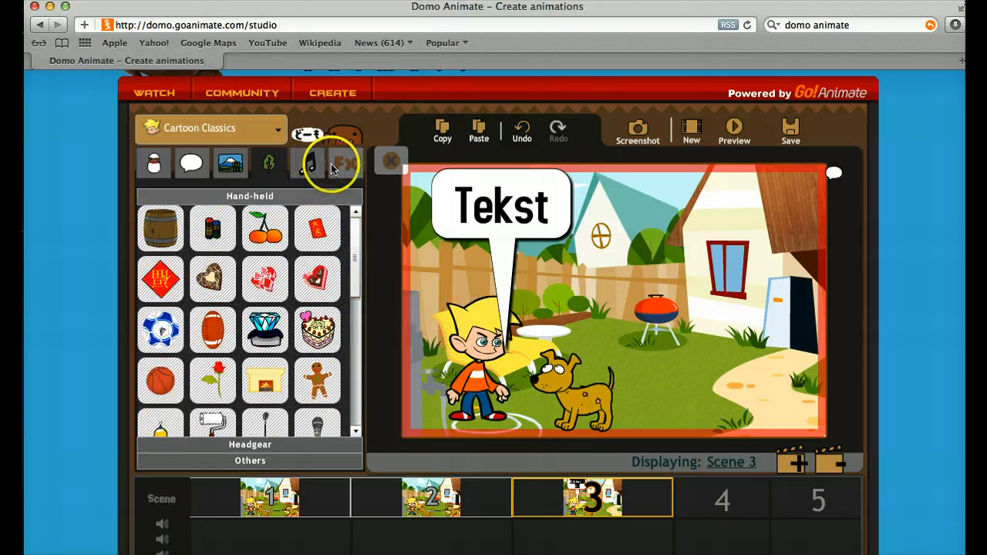
pyautogui.click(308, 168)
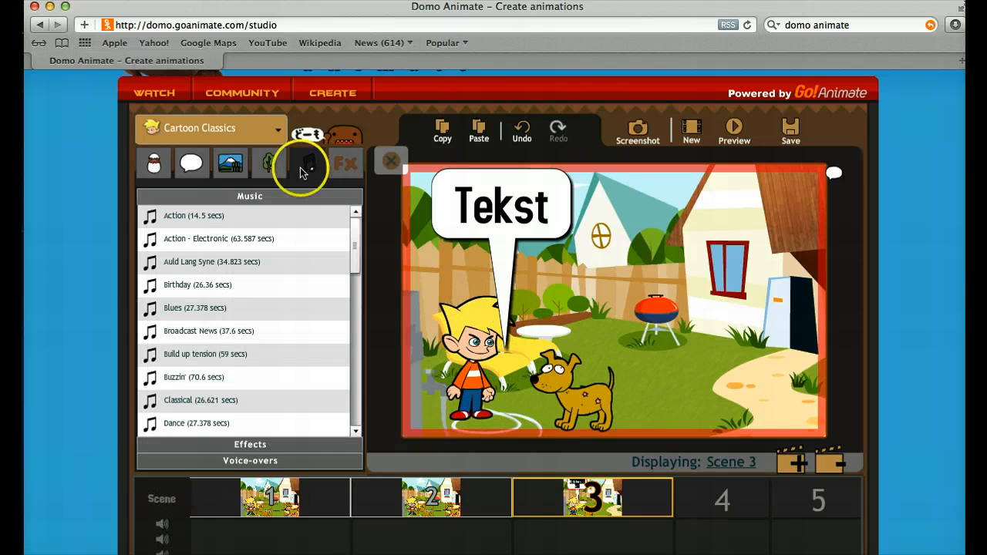
pyautogui.click(232, 220)
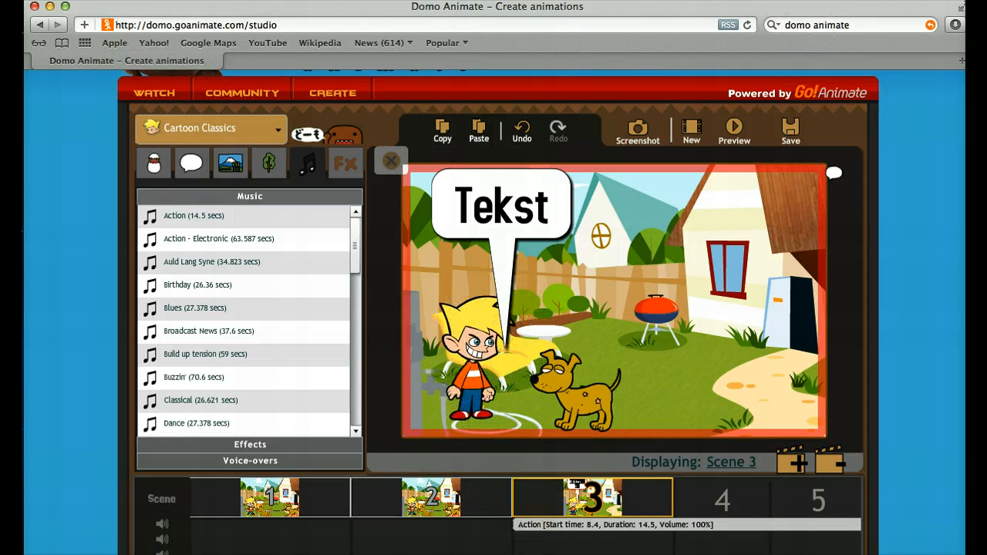
# Adjust the computer's sound volume, and extend the Action music track back to start time 0 with a duration of 22.9
pyautogui.click(802, 0)
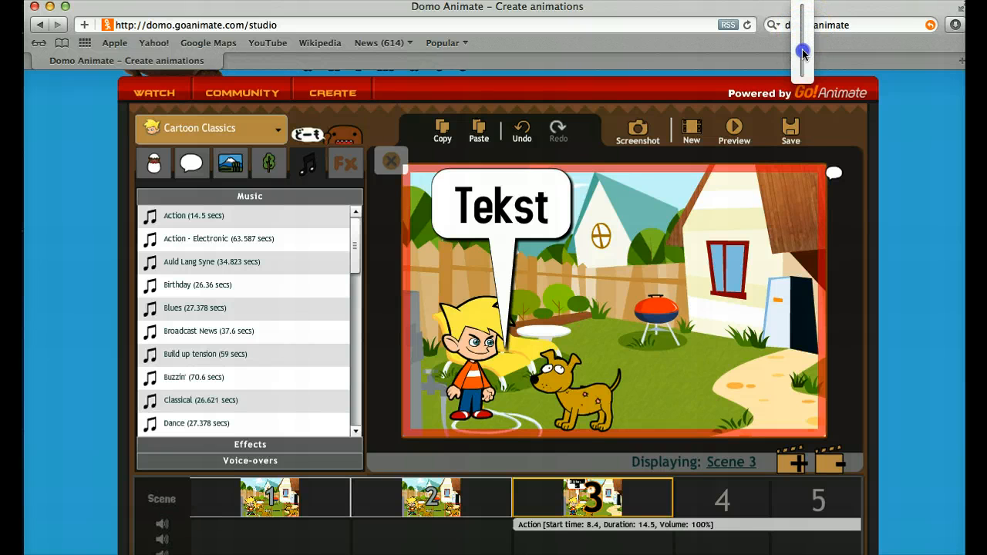
pyautogui.click(802, 53)
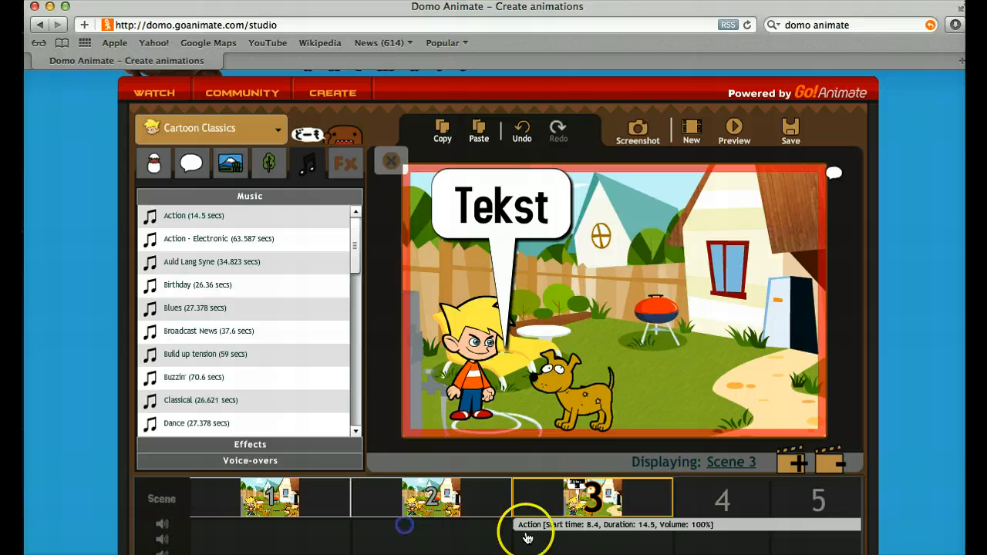
pyautogui.moveTo(517, 527); pyautogui.dragTo(192, 518)
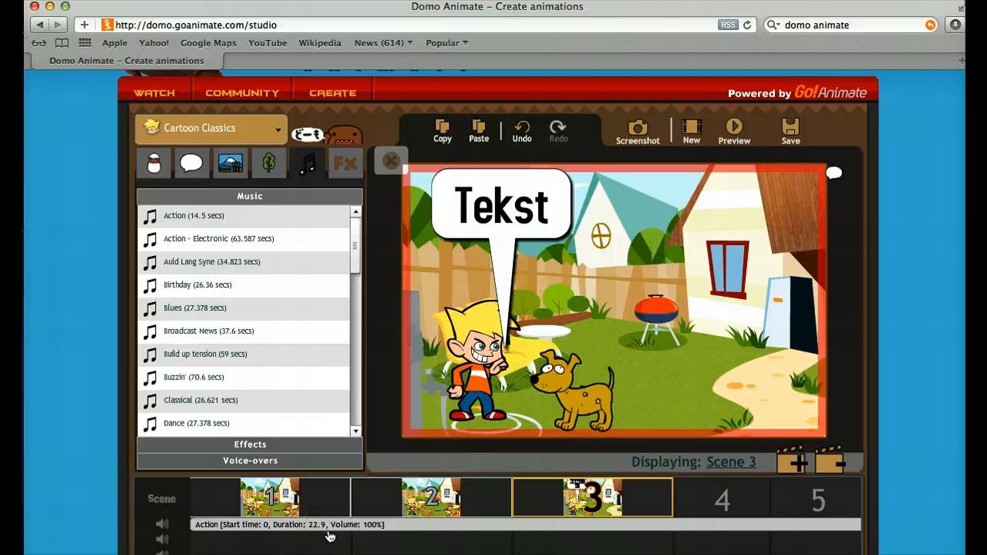
pyautogui.click(462, 515)
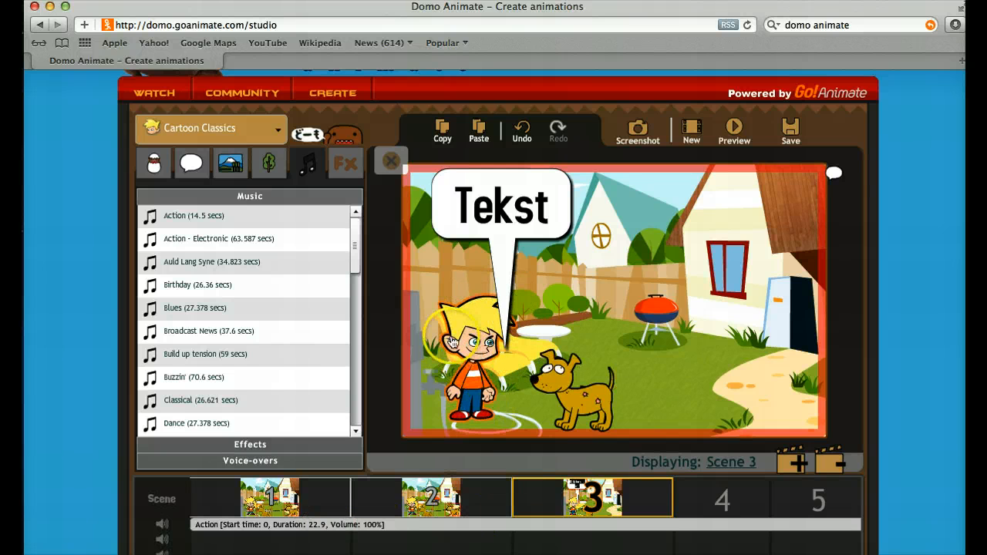
# Browse the available effects, and lengthen scene 1 on the timeline by roughly two thirds
pyautogui.click(346, 165)
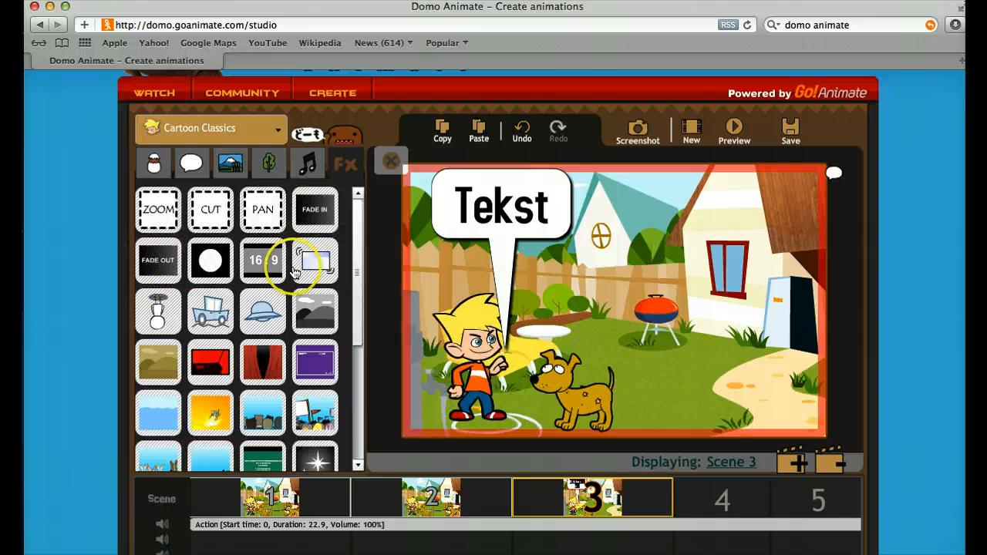
pyautogui.moveTo(356, 309); pyautogui.dragTo(359, 254)
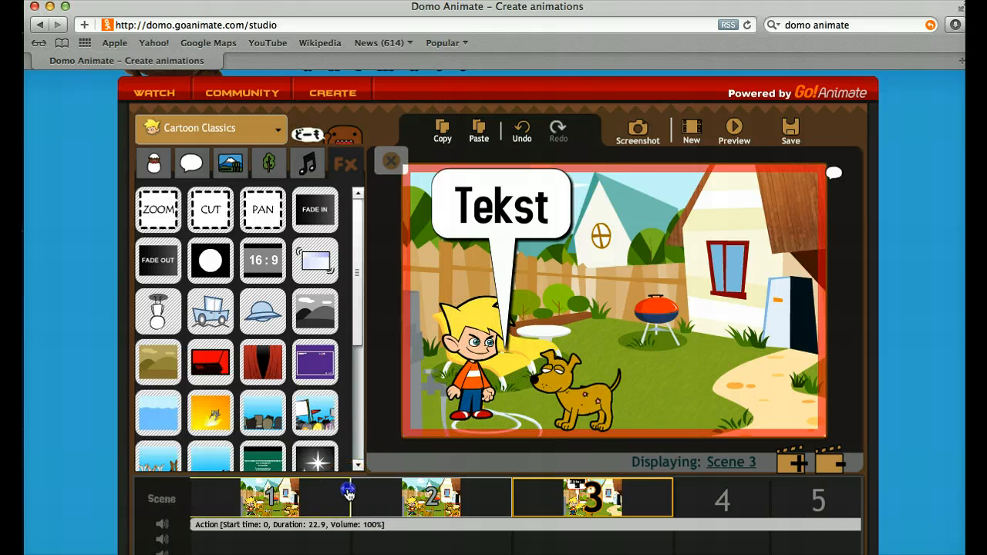
pyautogui.moveTo(349, 492); pyautogui.dragTo(459, 488)
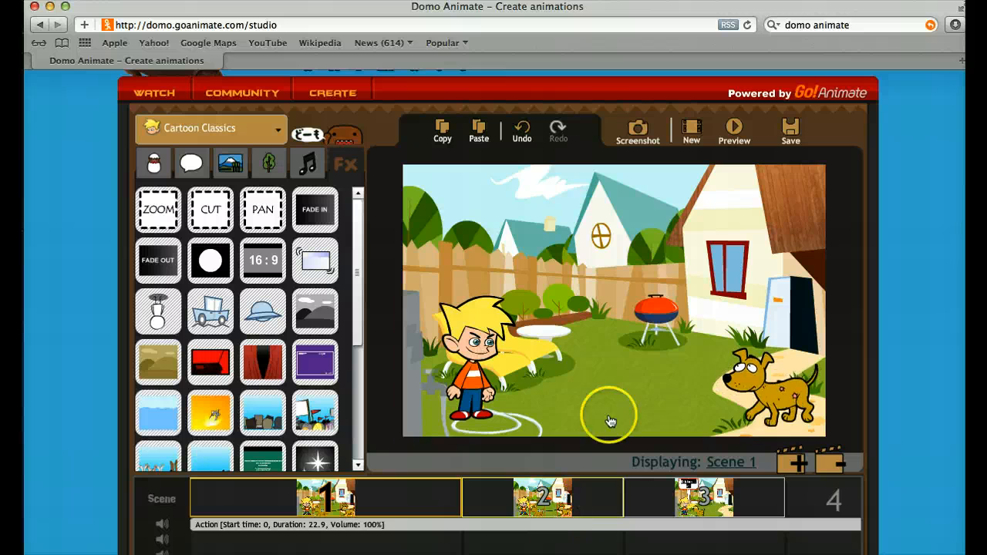
# Preview the animation from scene 1 through scene 3, and look over the save options without saving
pyautogui.click(735, 131)
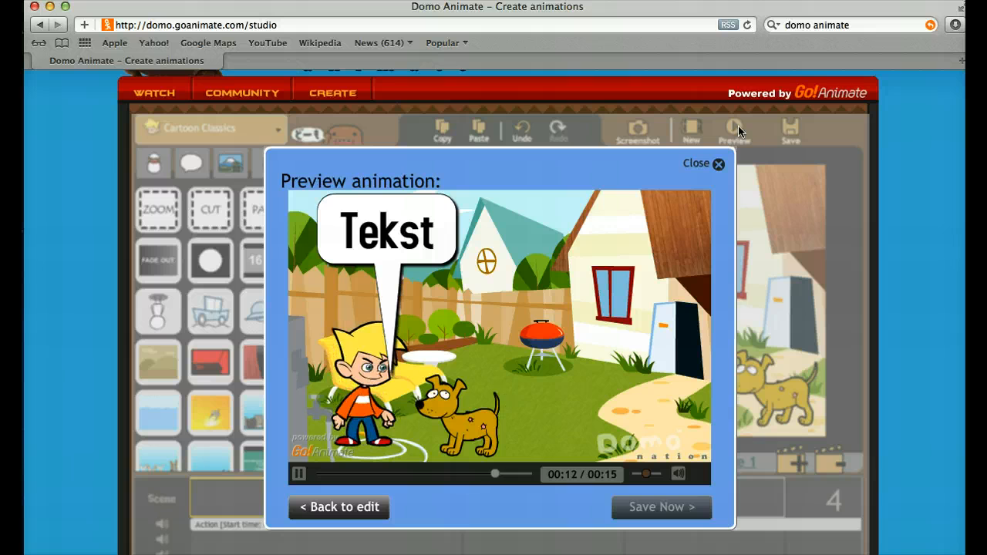
pyautogui.click(718, 165)
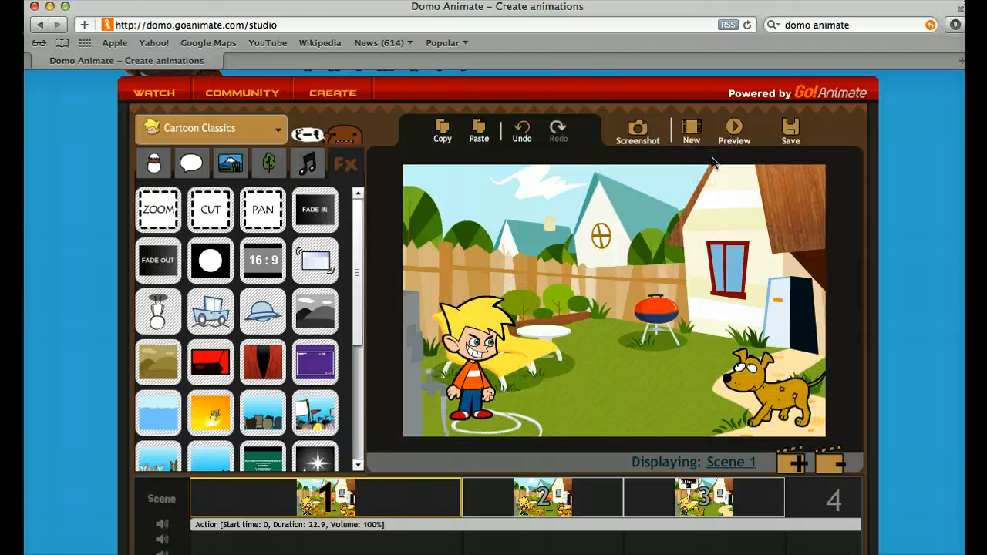
pyautogui.click(790, 133)
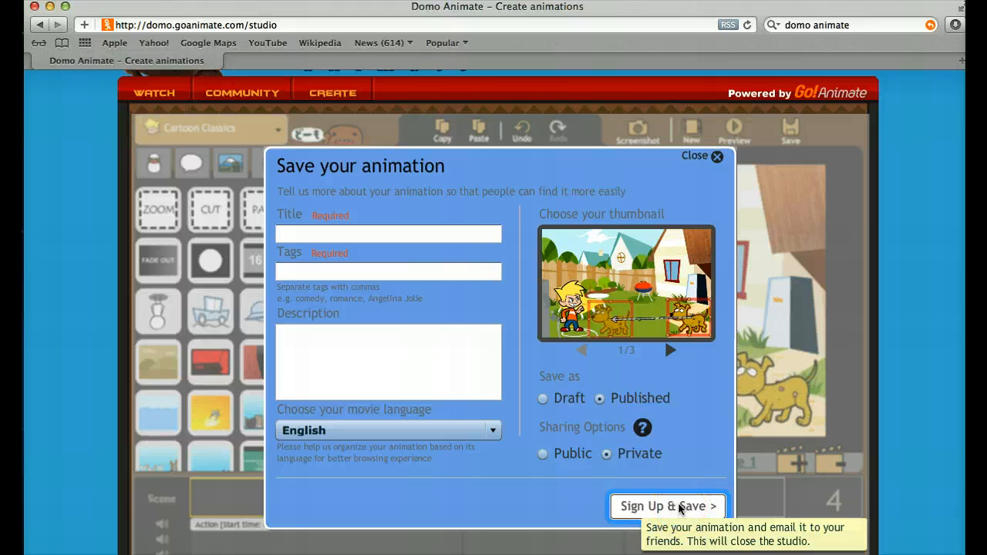
pyautogui.click(716, 159)
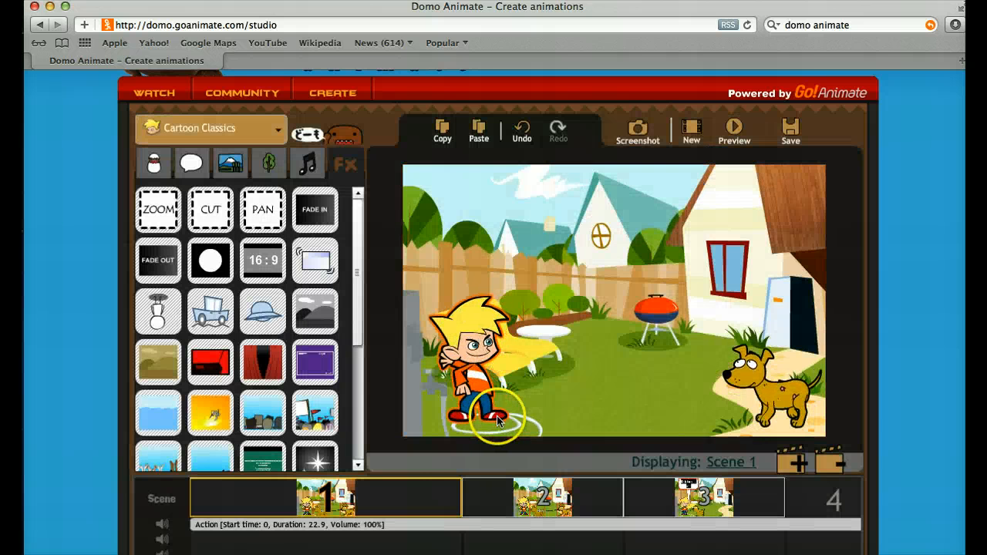